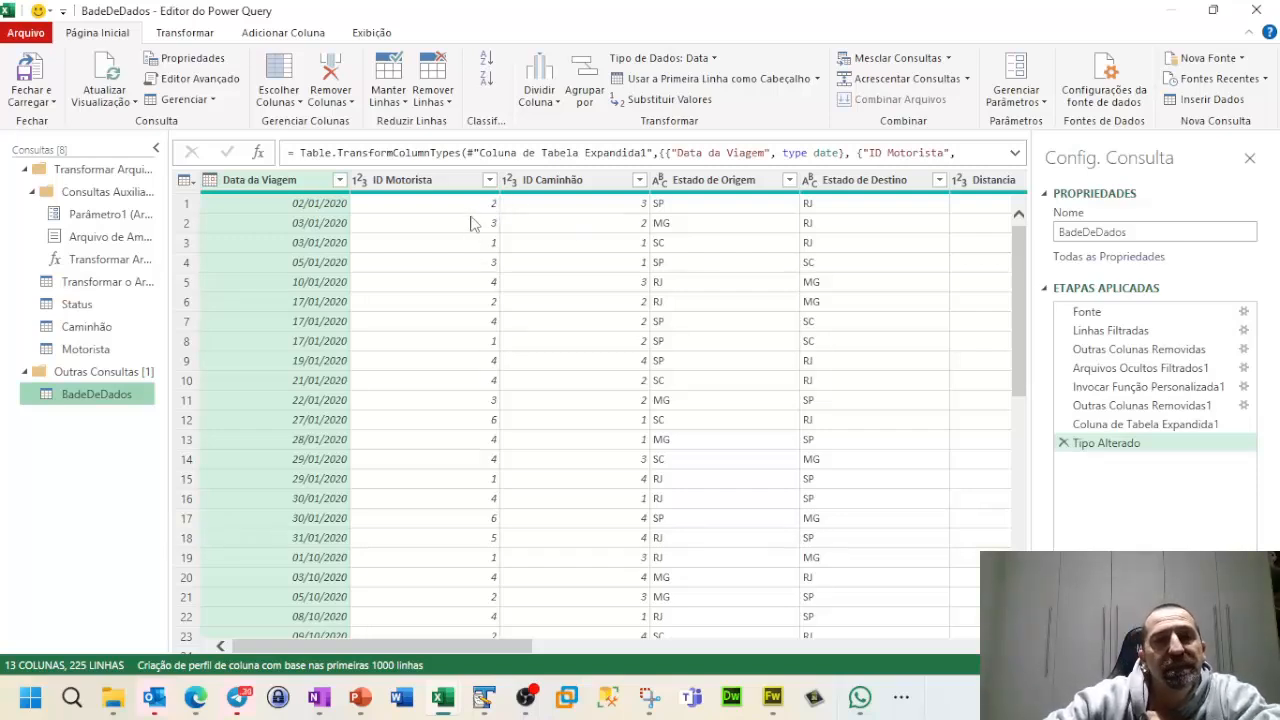
# Review the Motorista, Caminhão and Status lookup tables and the columns of the BadeDeDados query.
pyautogui.click(89, 352)
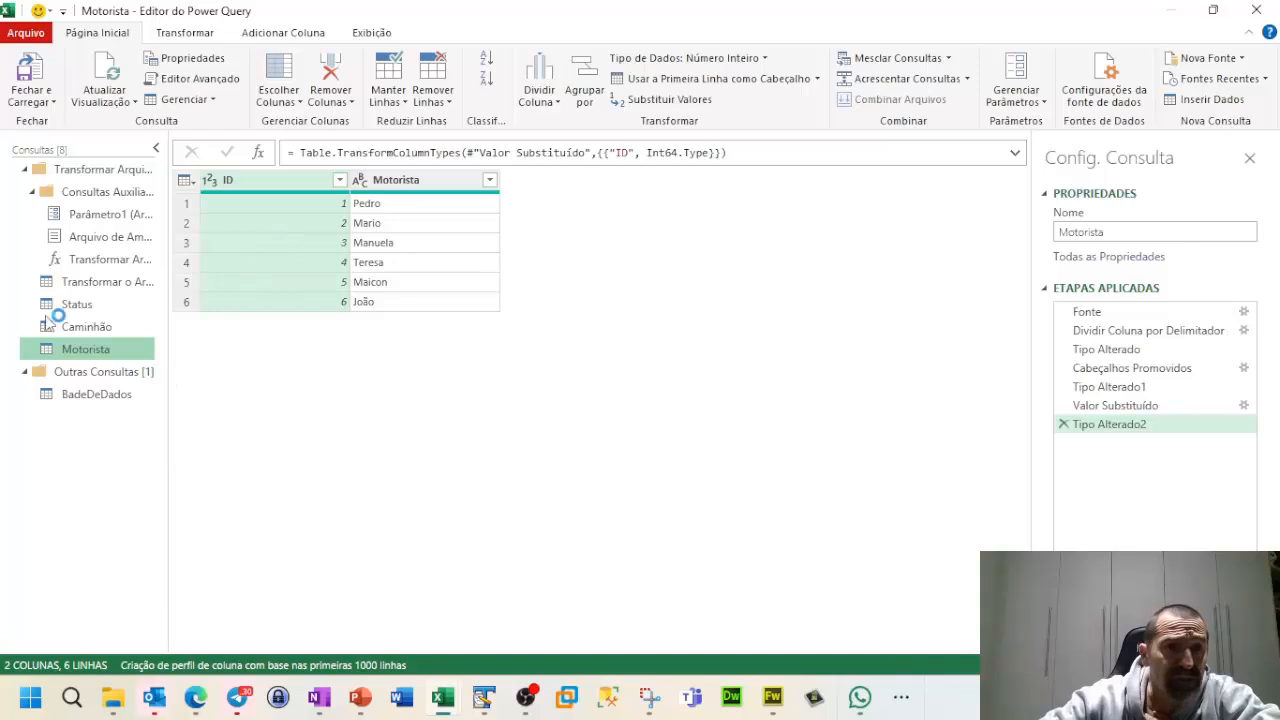
pyautogui.click(90, 327)
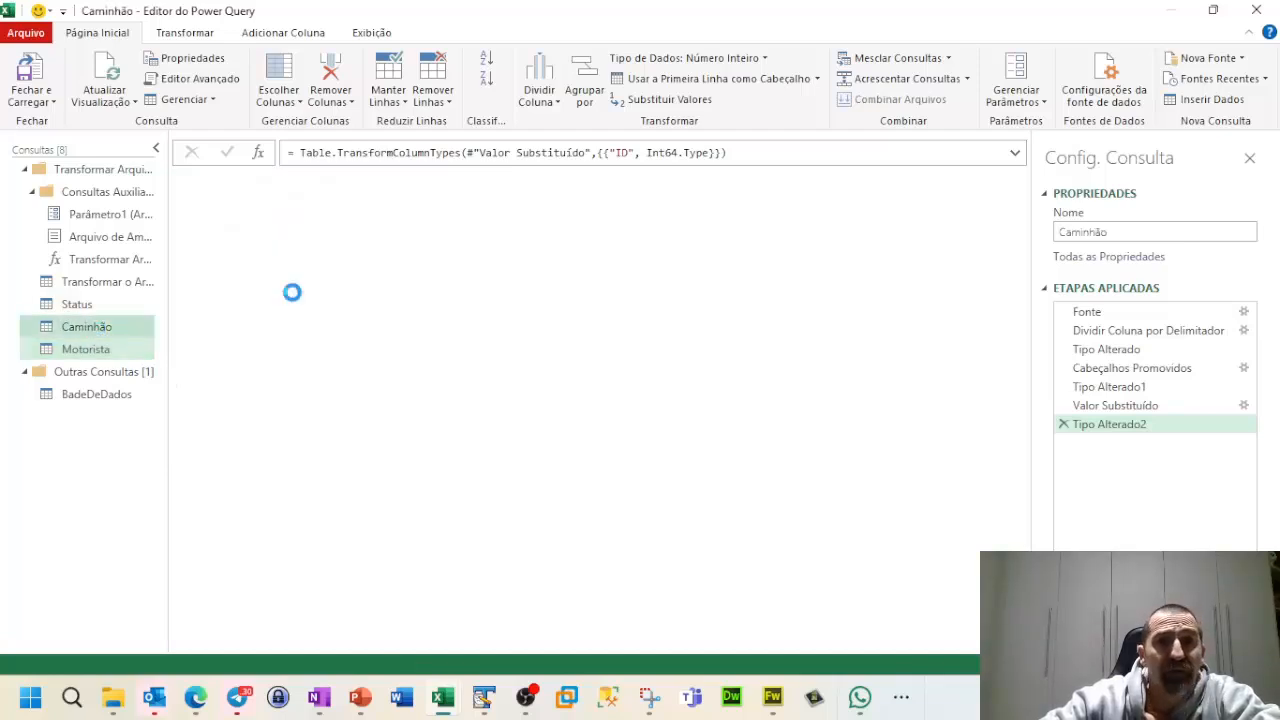
pyautogui.click(93, 307)
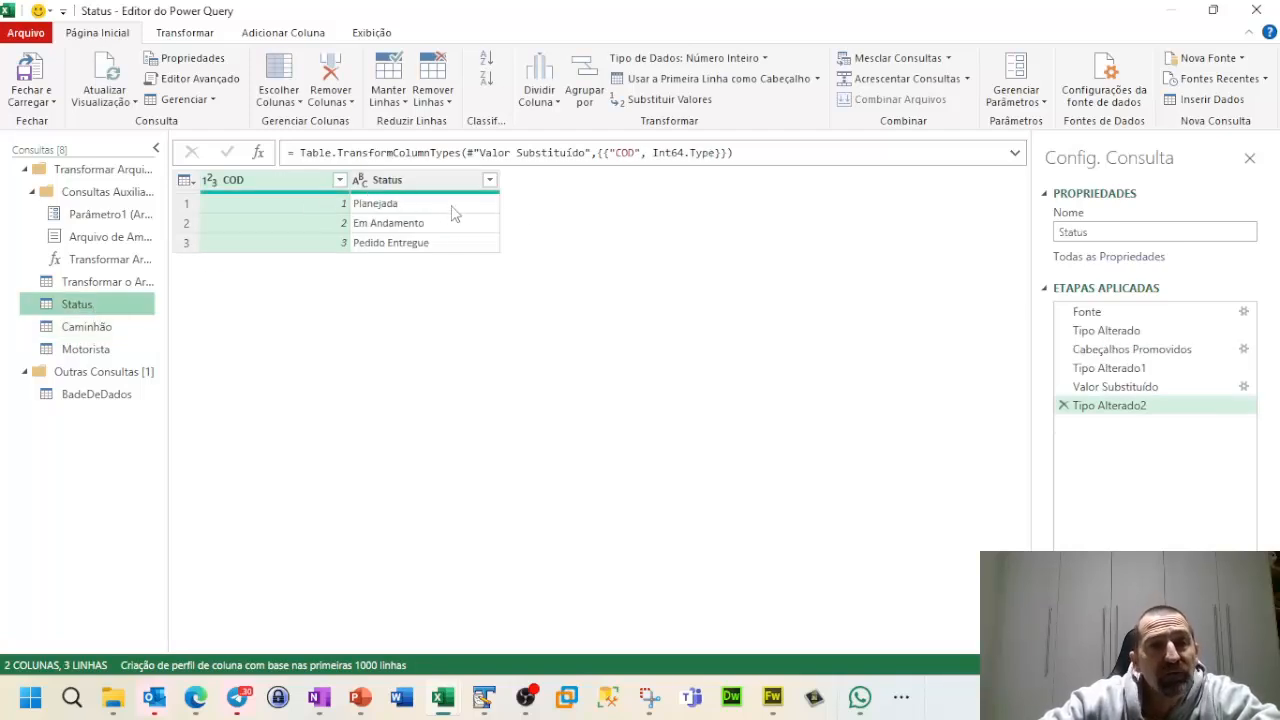
pyautogui.click(100, 395)
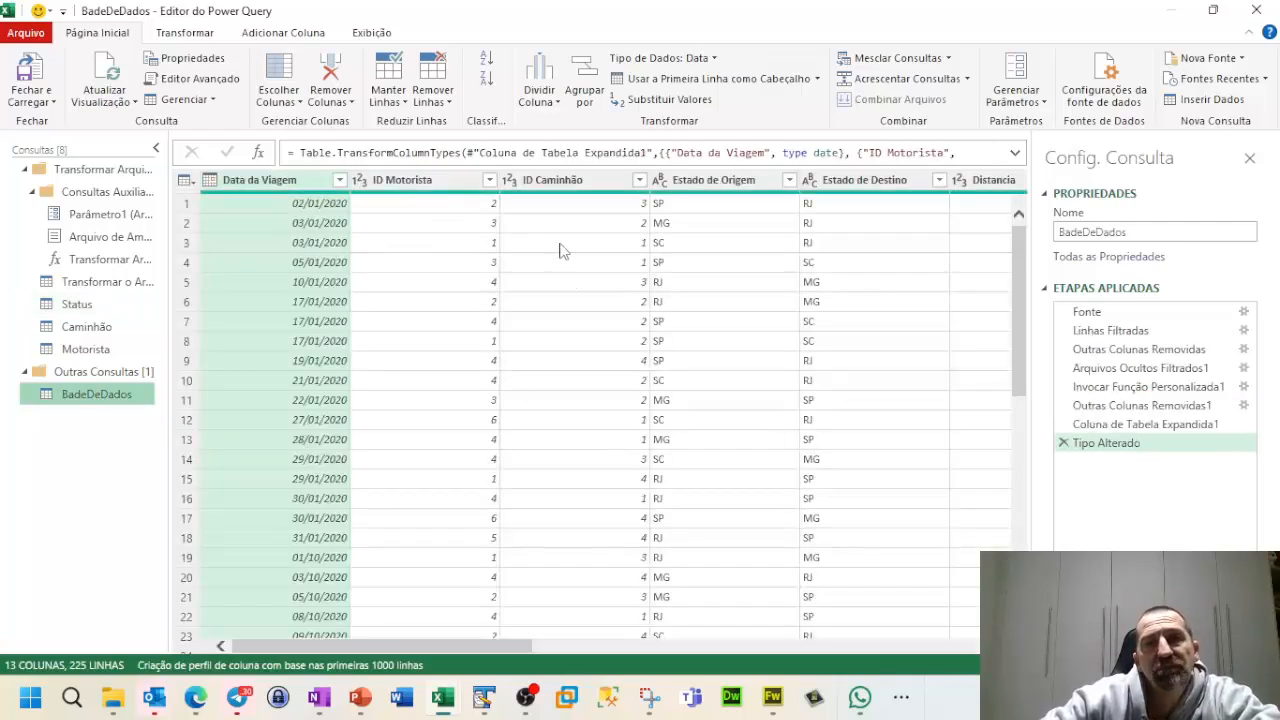
pyautogui.click(942, 646)
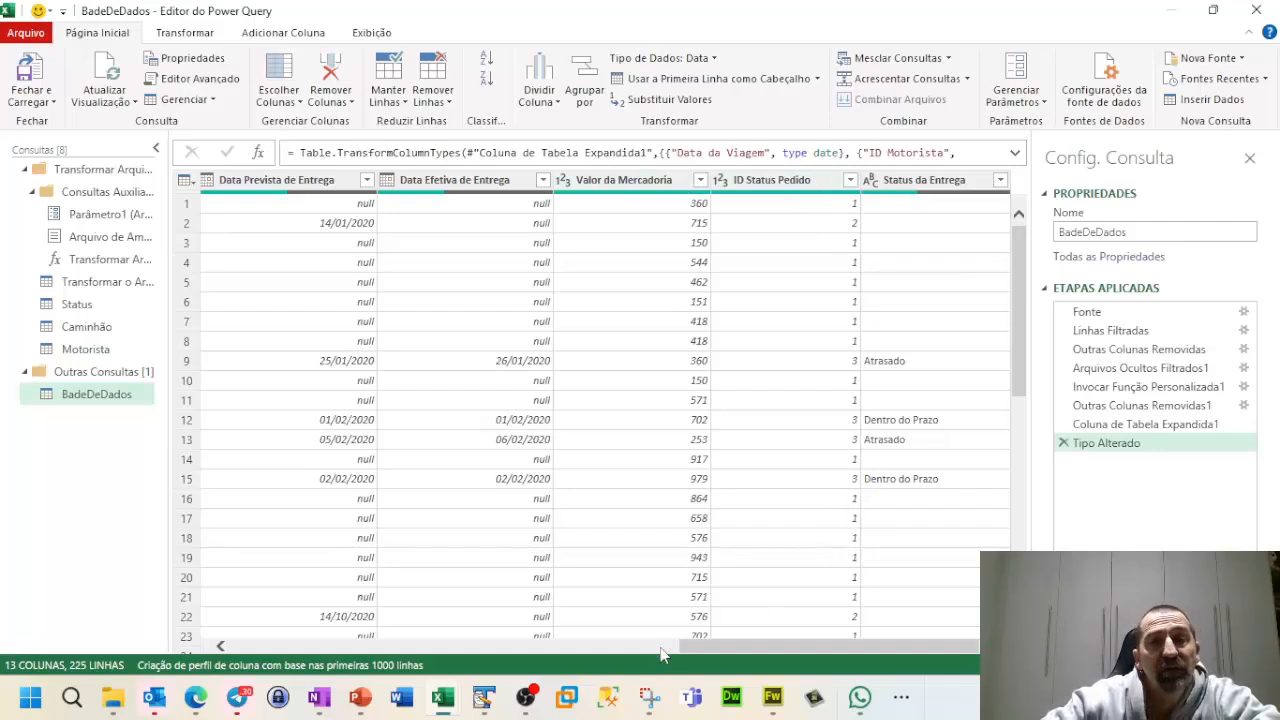
pyautogui.moveTo(717, 650); pyautogui.dragTo(157, 630)
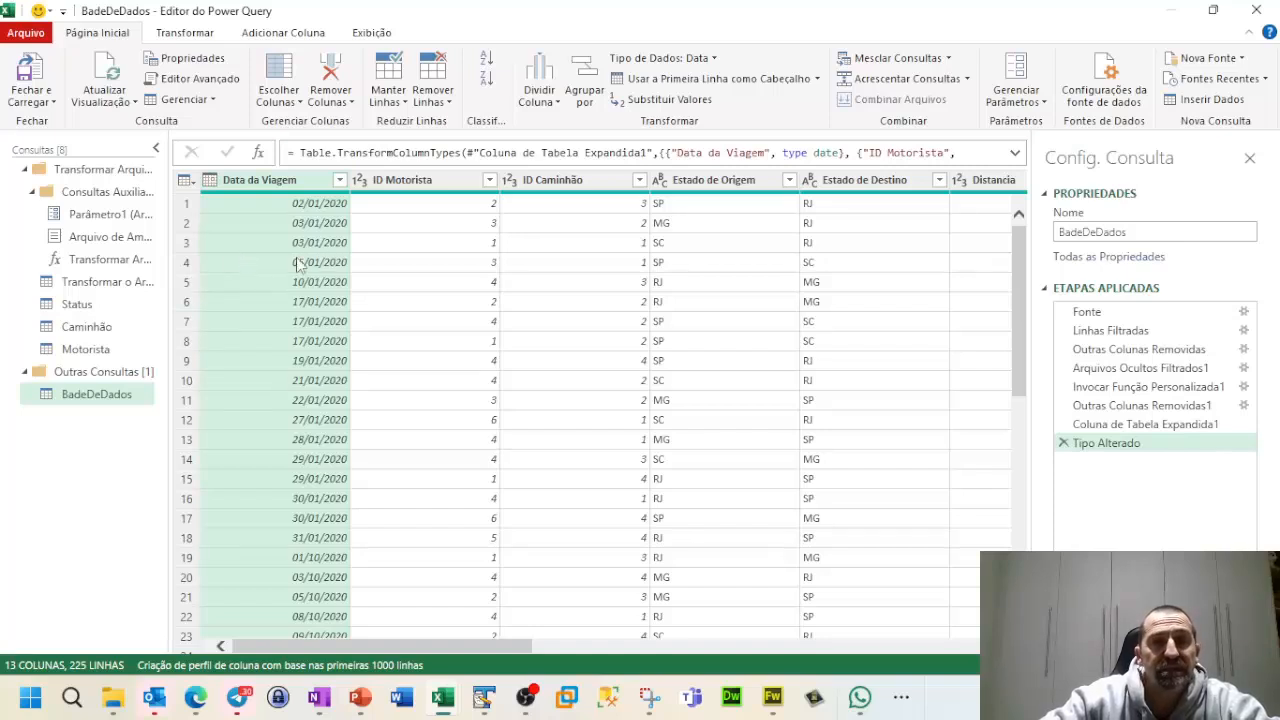
# Merge BadeDeDados with the Motorista query, matching ID Motorista to ID with a left outer join.
pyautogui.click(185, 181)
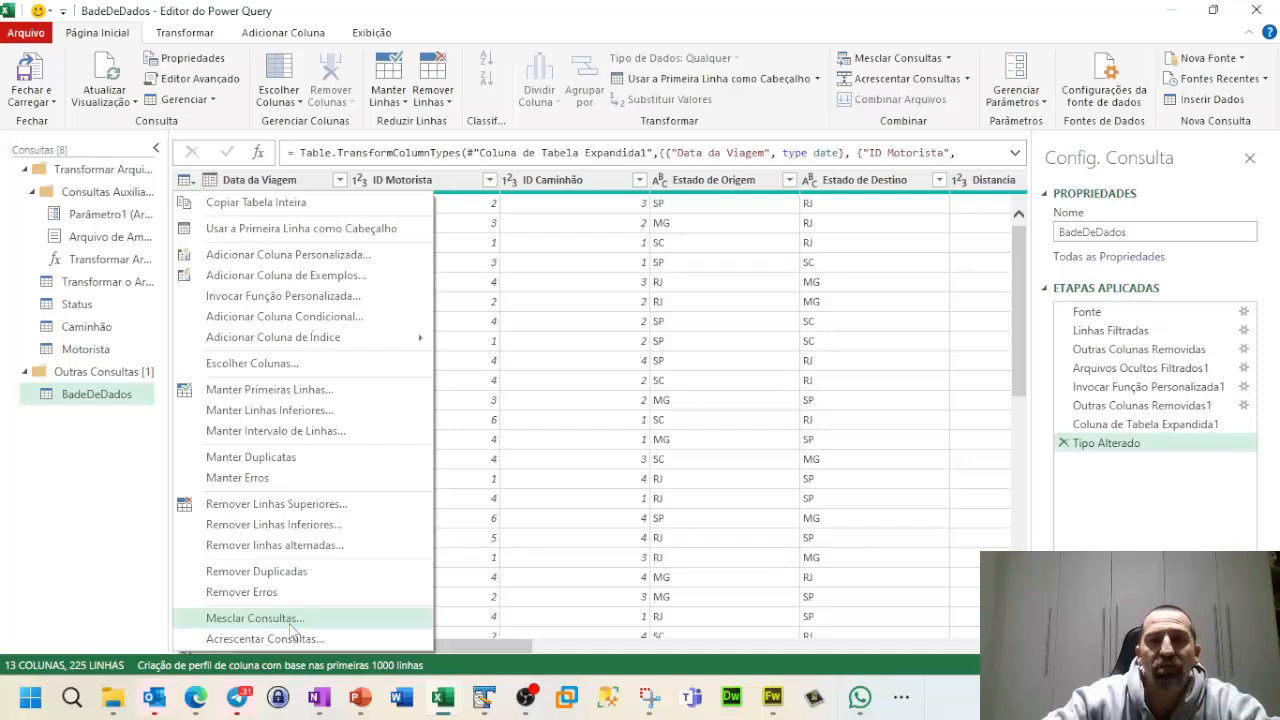
pyautogui.click(255, 618)
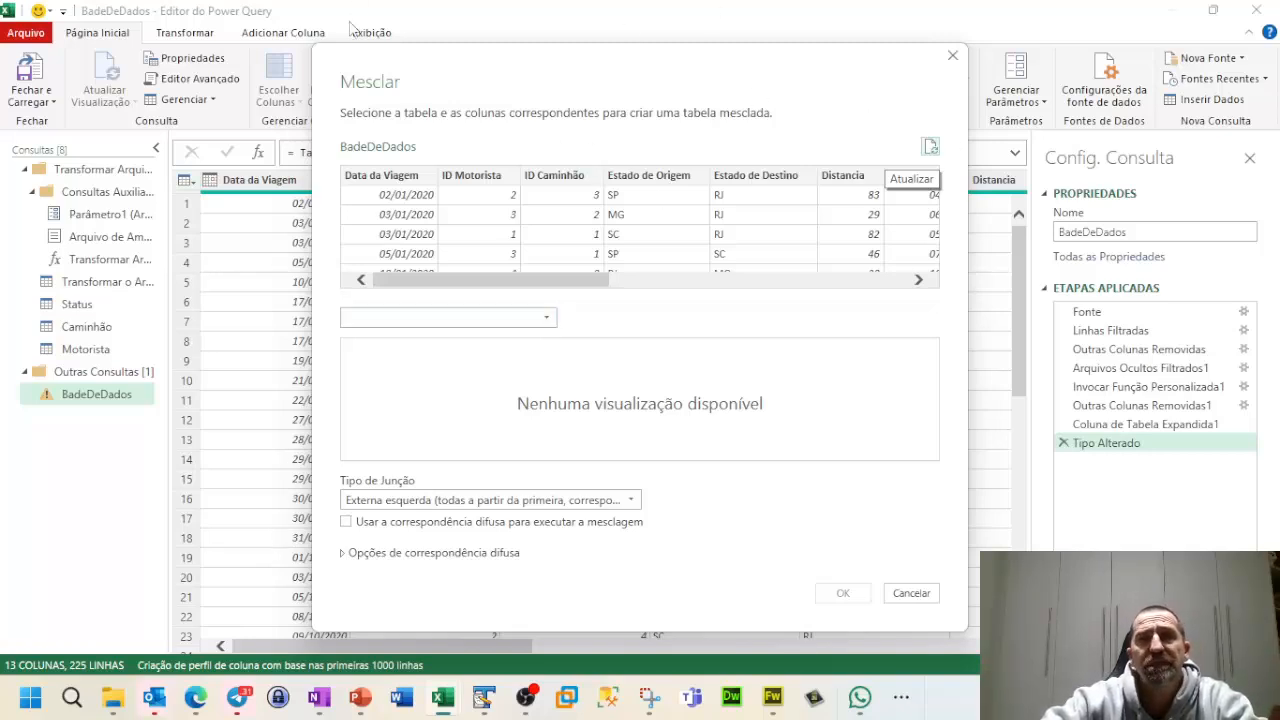
pyautogui.click(503, 183)
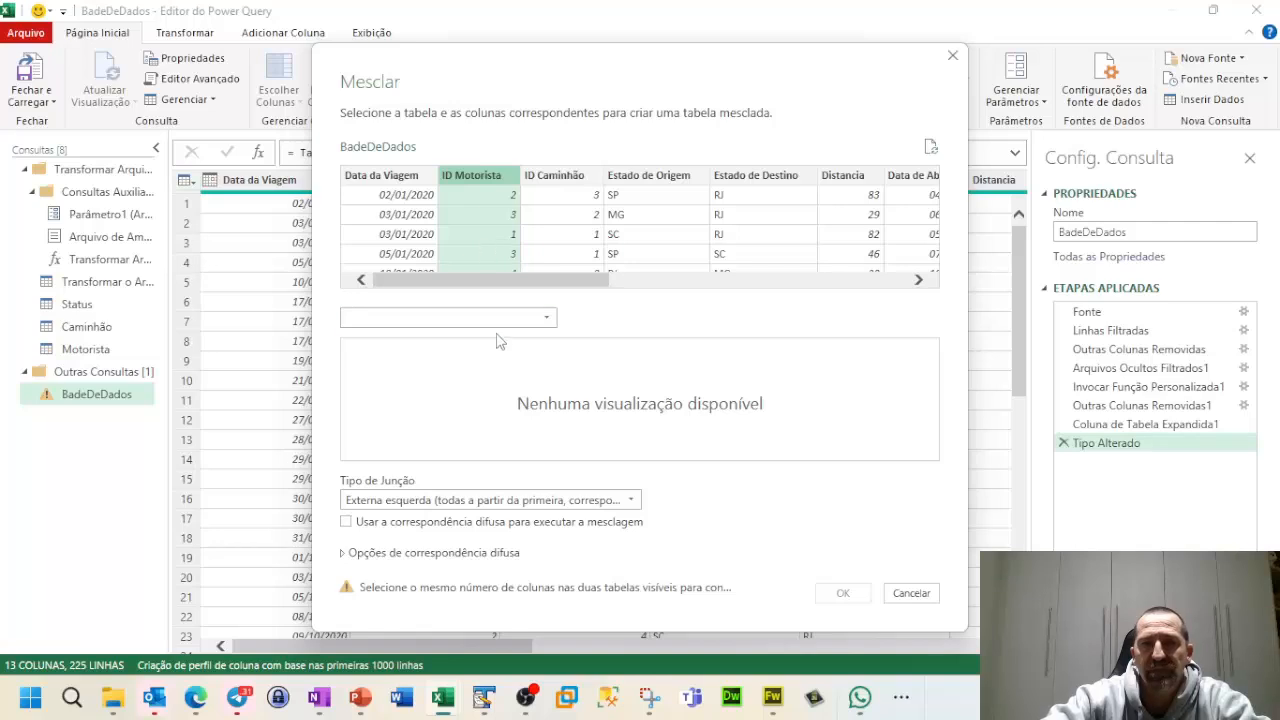
pyautogui.click(456, 322)
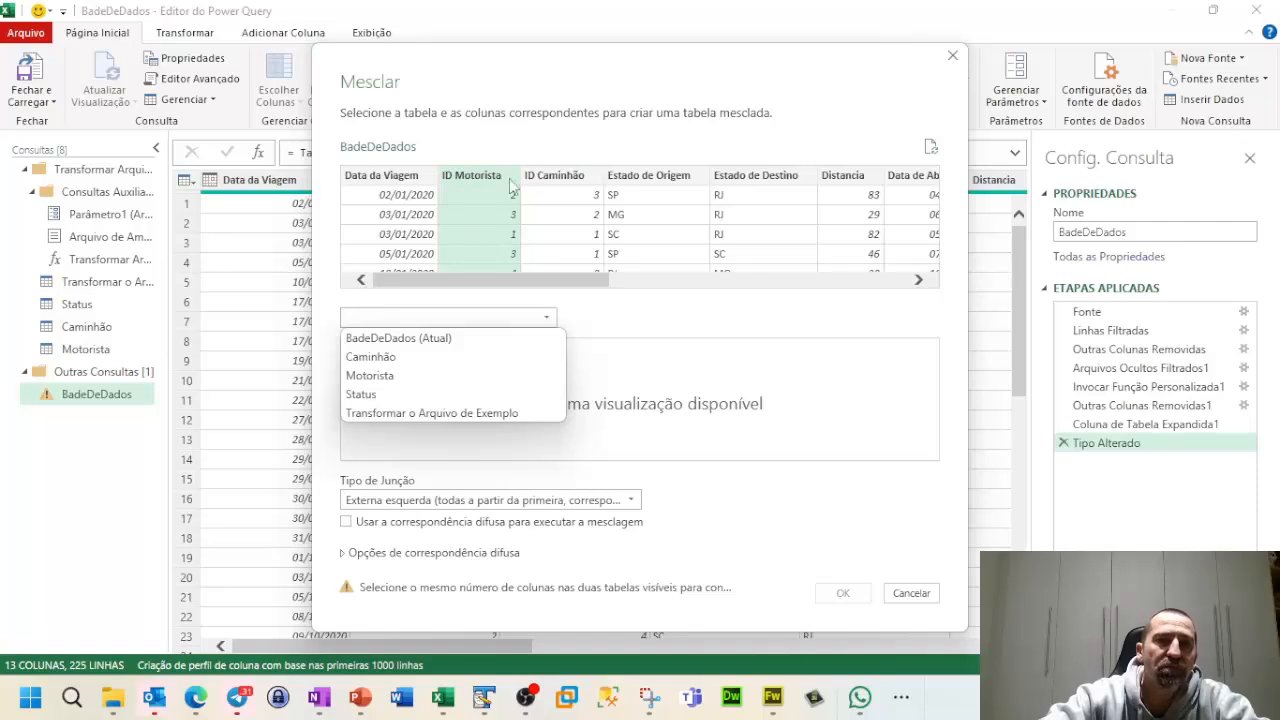
pyautogui.click(409, 375)
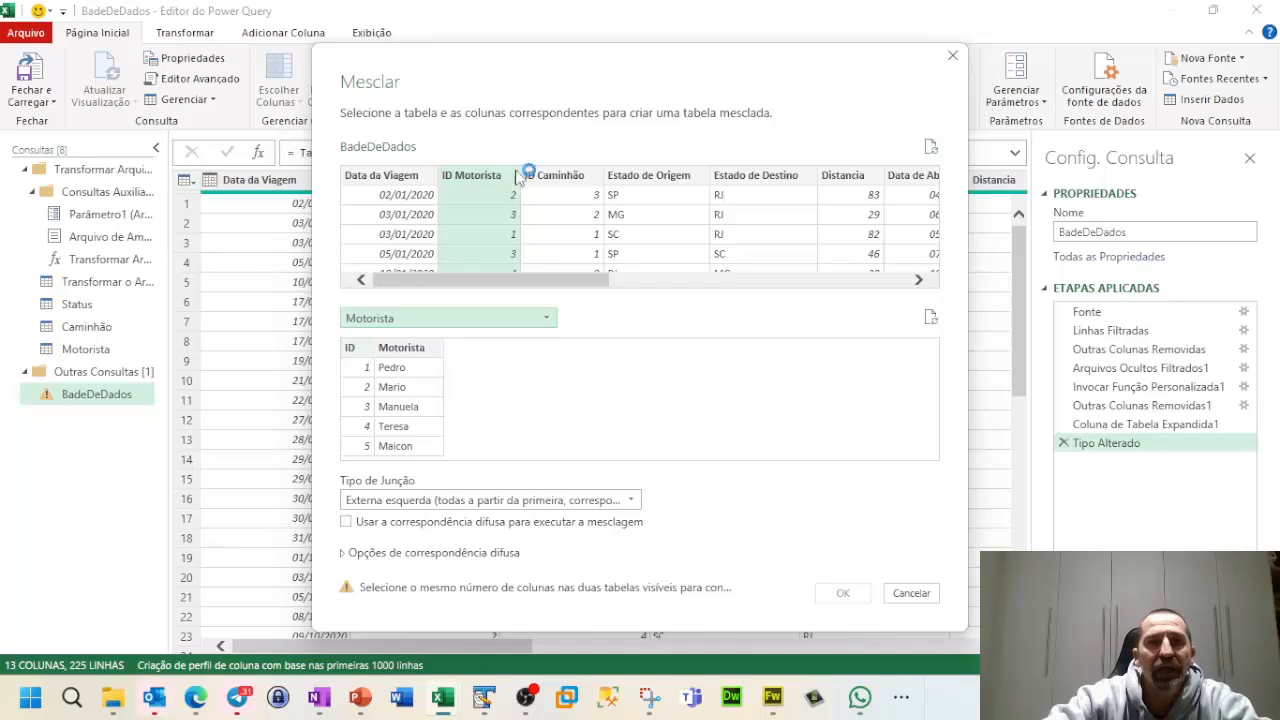
pyautogui.click(359, 355)
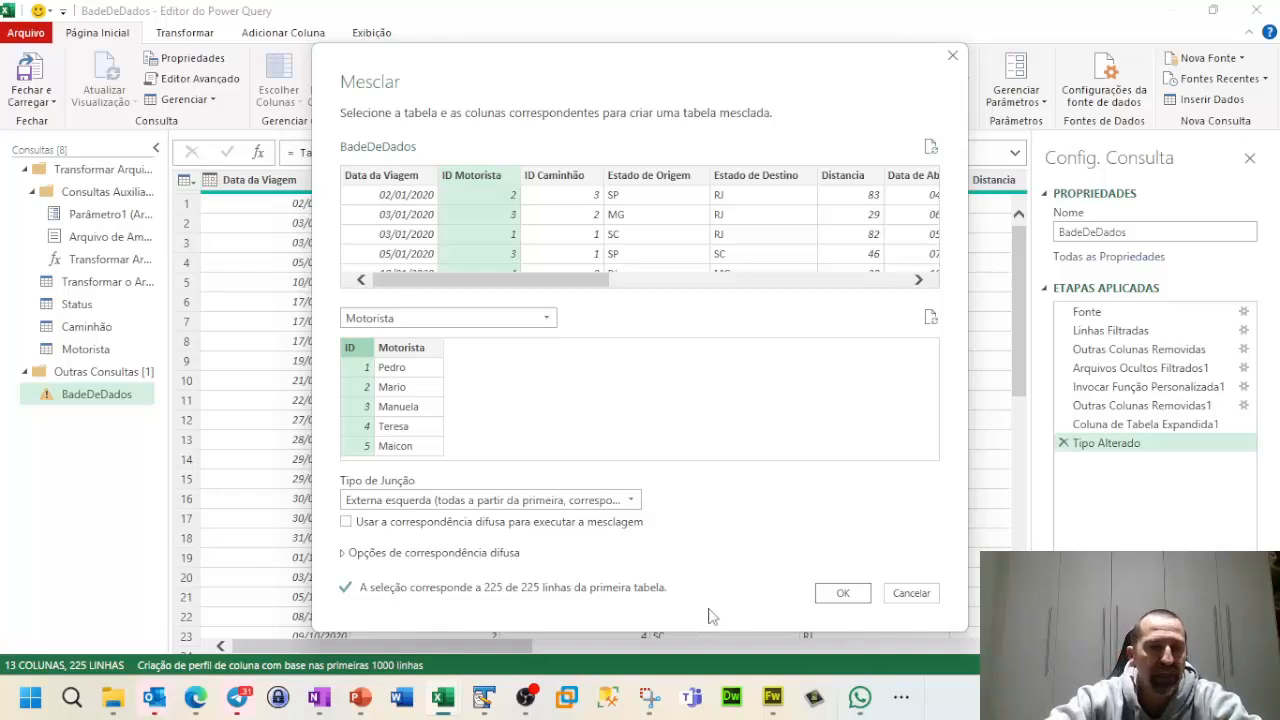
pyautogui.click(862, 598)
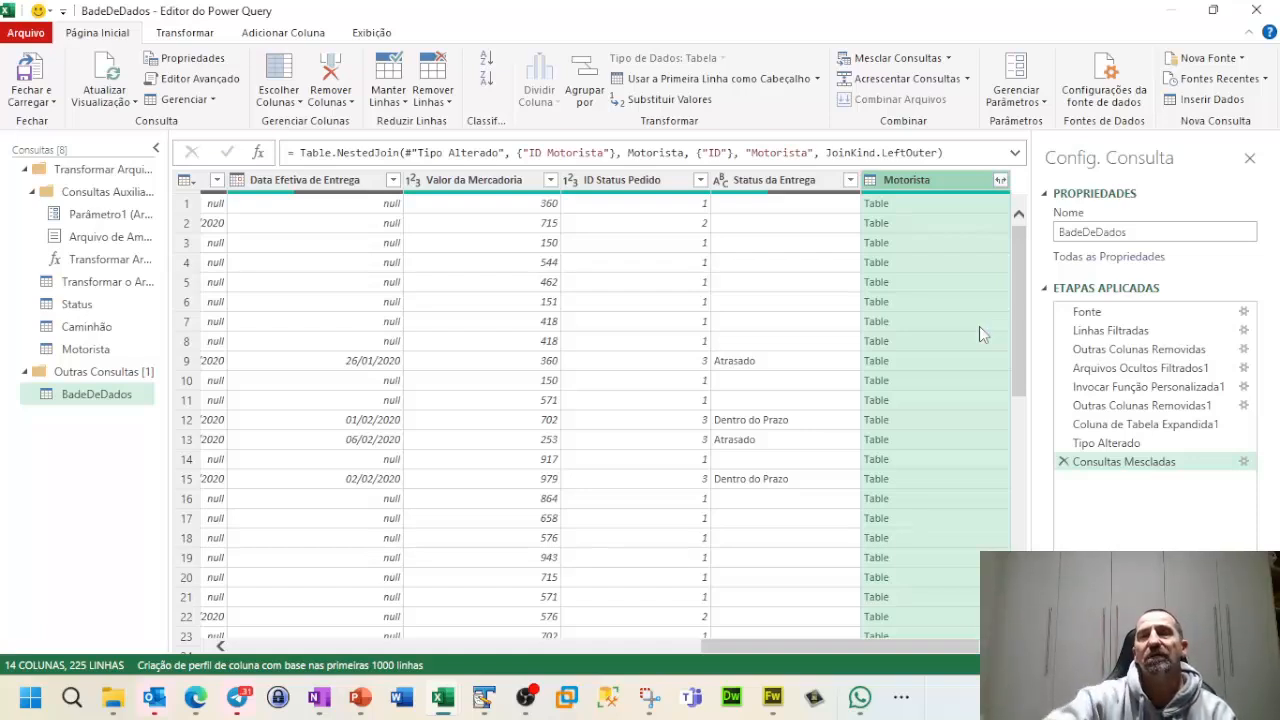
# Expand the merged Motorista column to only its Motorista field, without the original column name as prefix.
pyautogui.click(1000, 181)
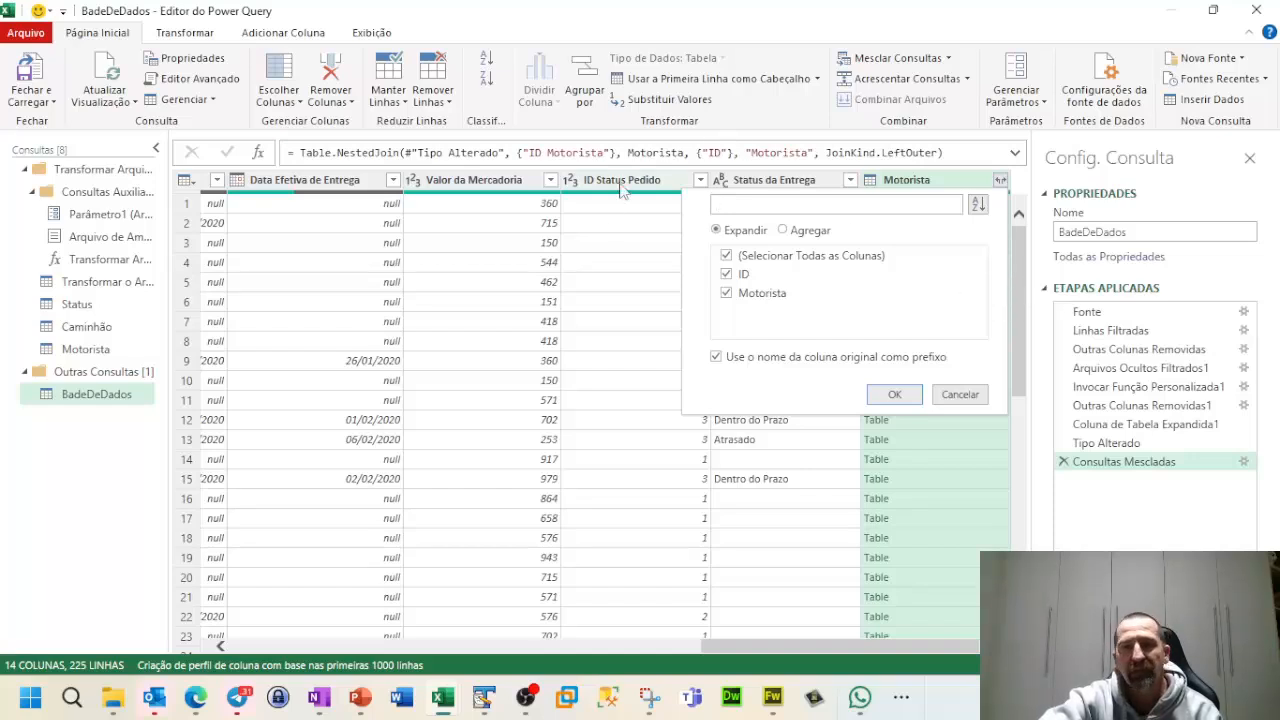
pyautogui.click(716, 358)
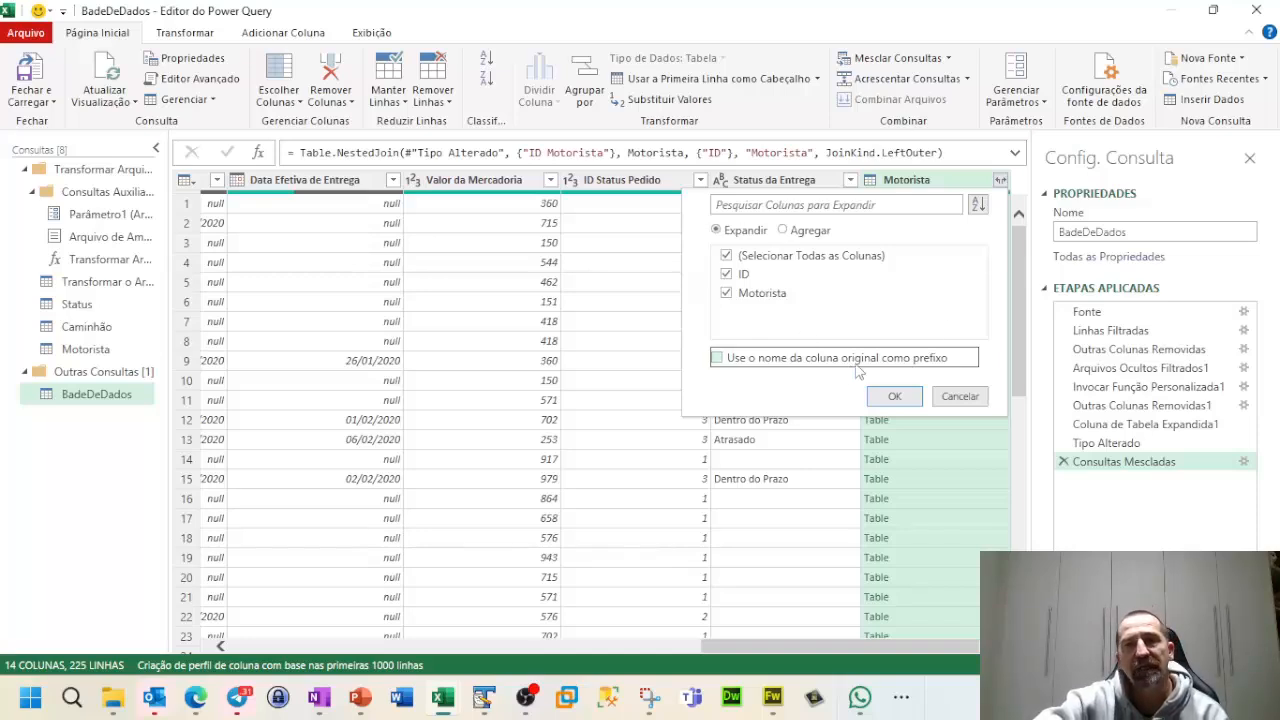
pyautogui.click(727, 275)
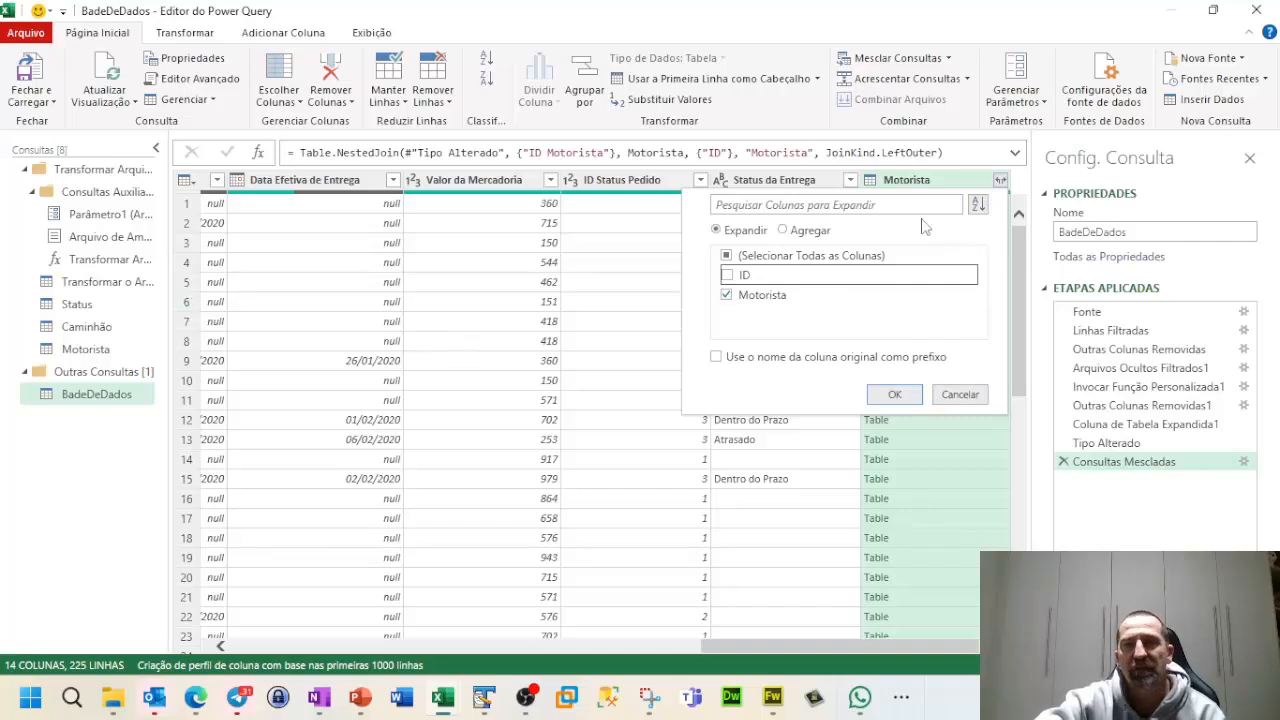
pyautogui.click(916, 394)
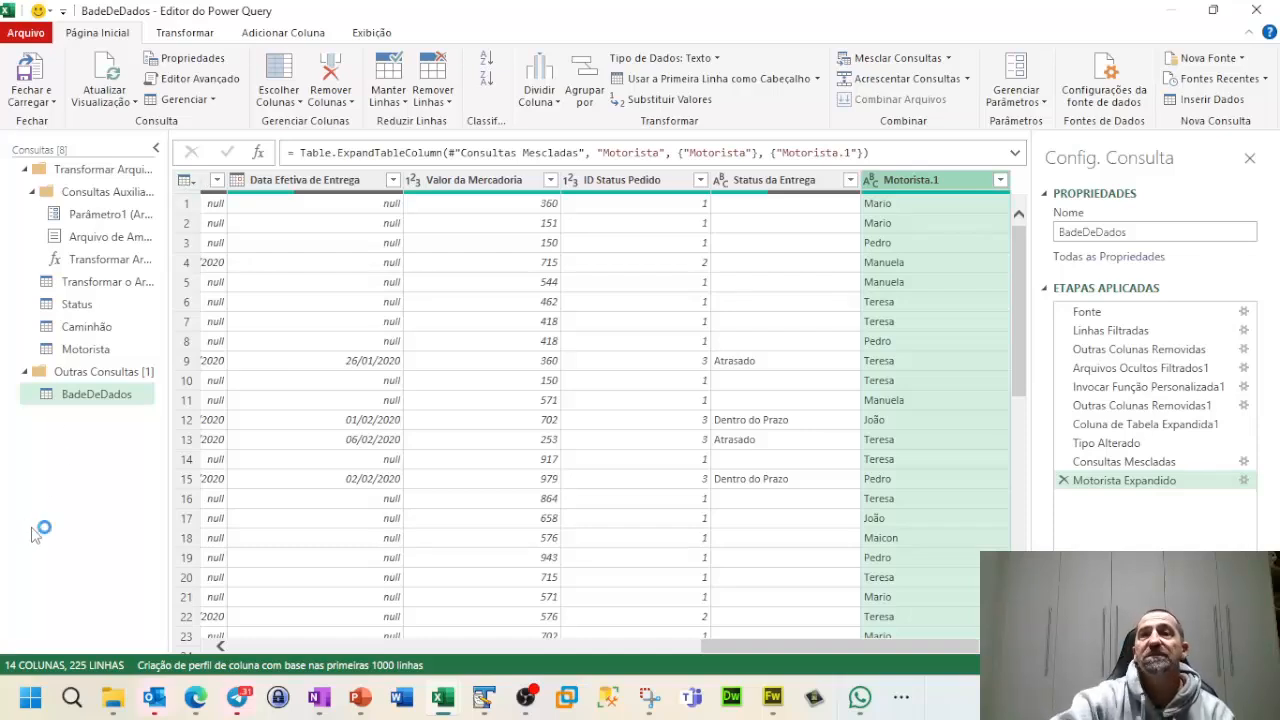
pyautogui.click(185, 181)
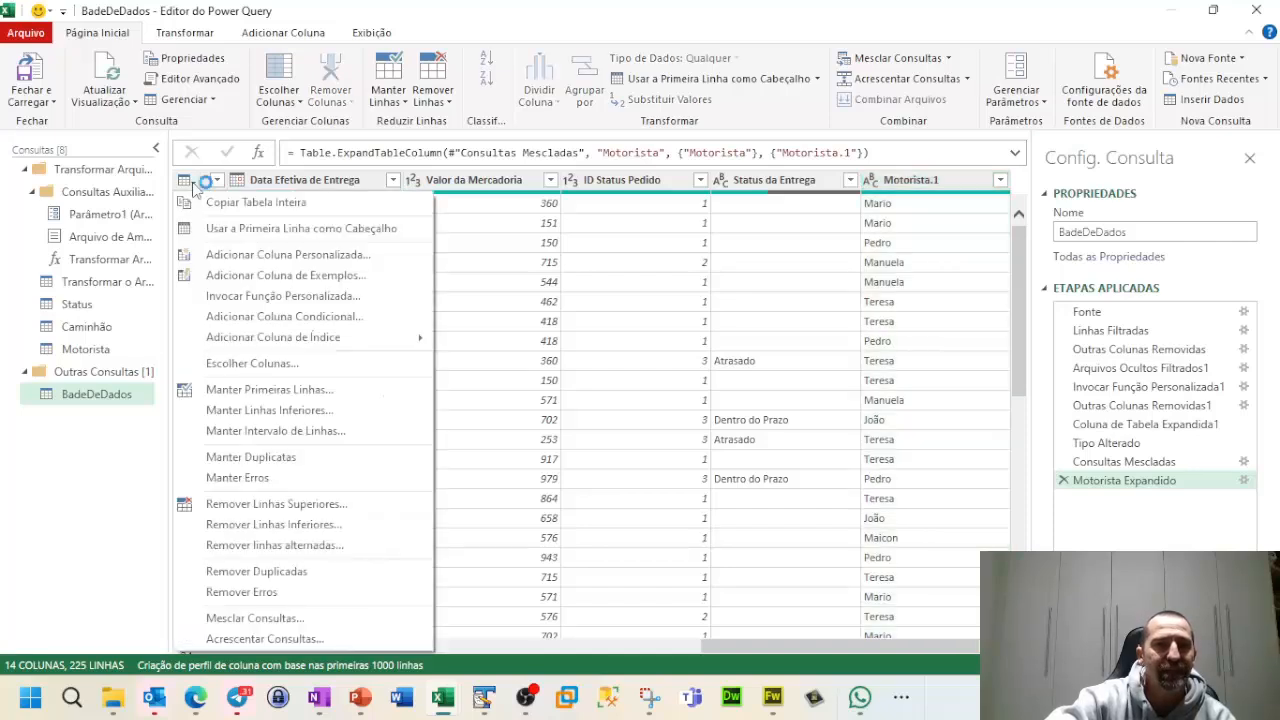
pyautogui.click(193, 188)
pyautogui.click(193, 188)
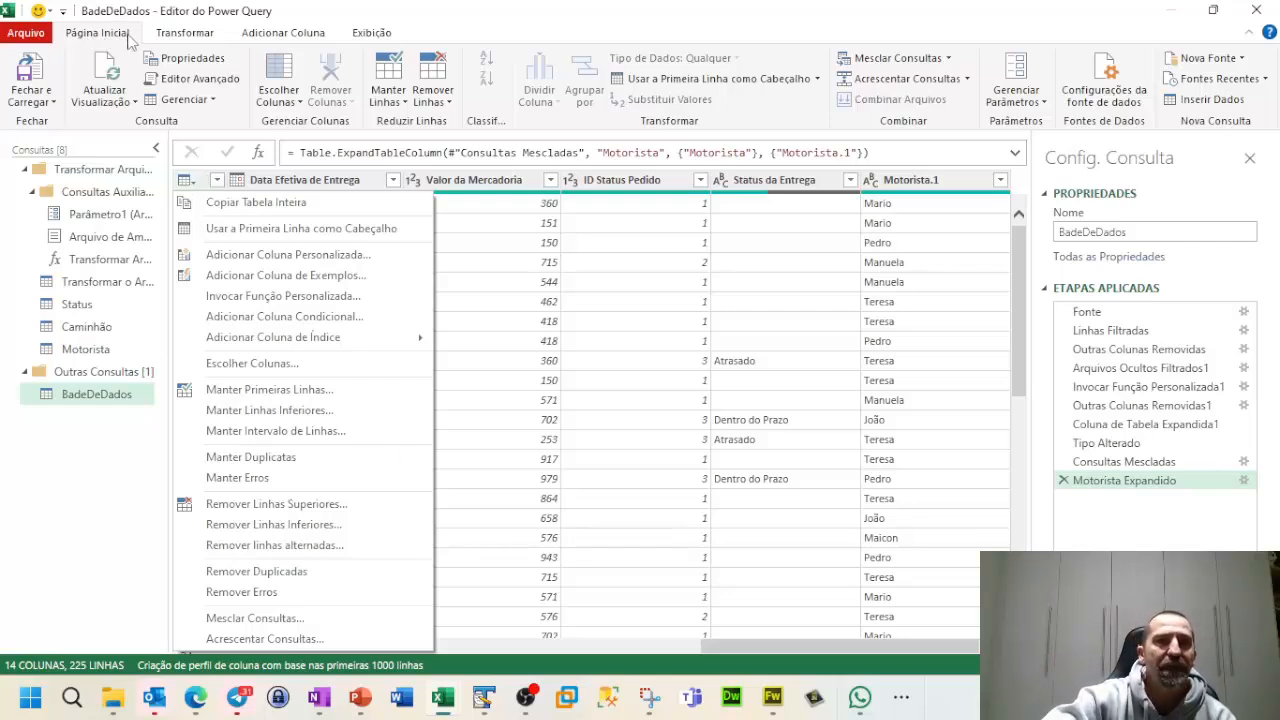
pyautogui.click(948, 58)
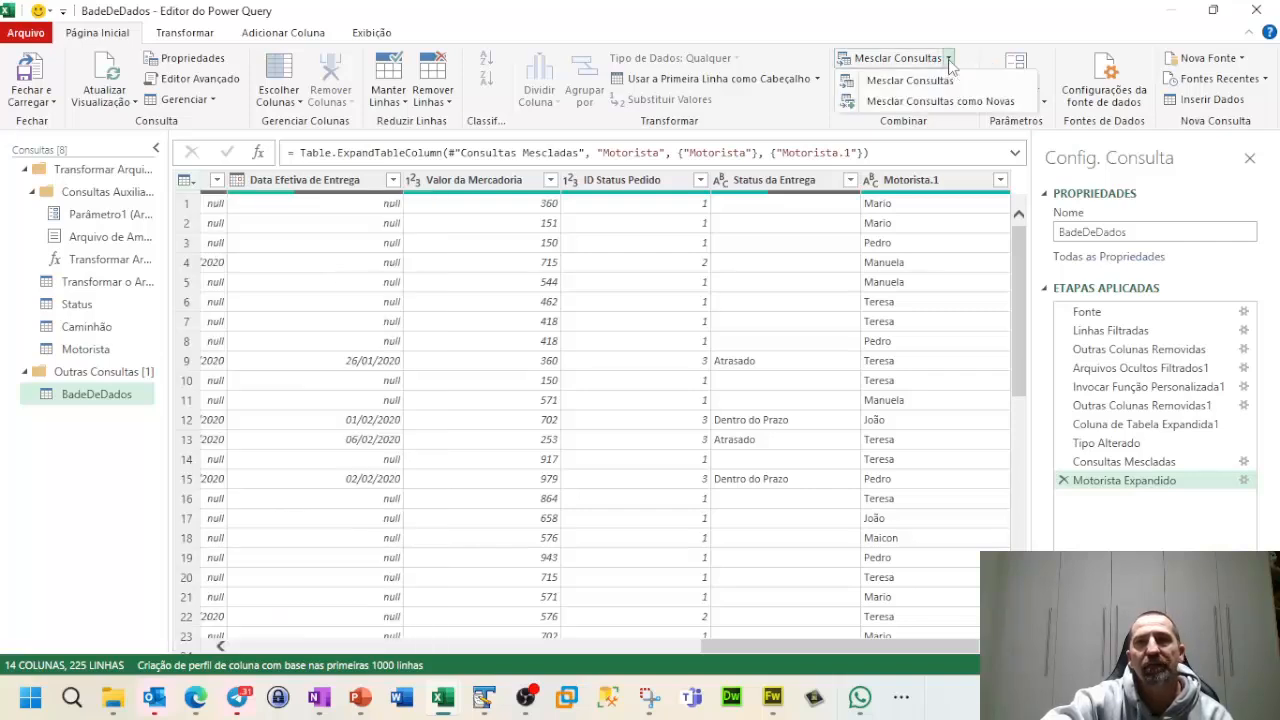
pyautogui.click(949, 60)
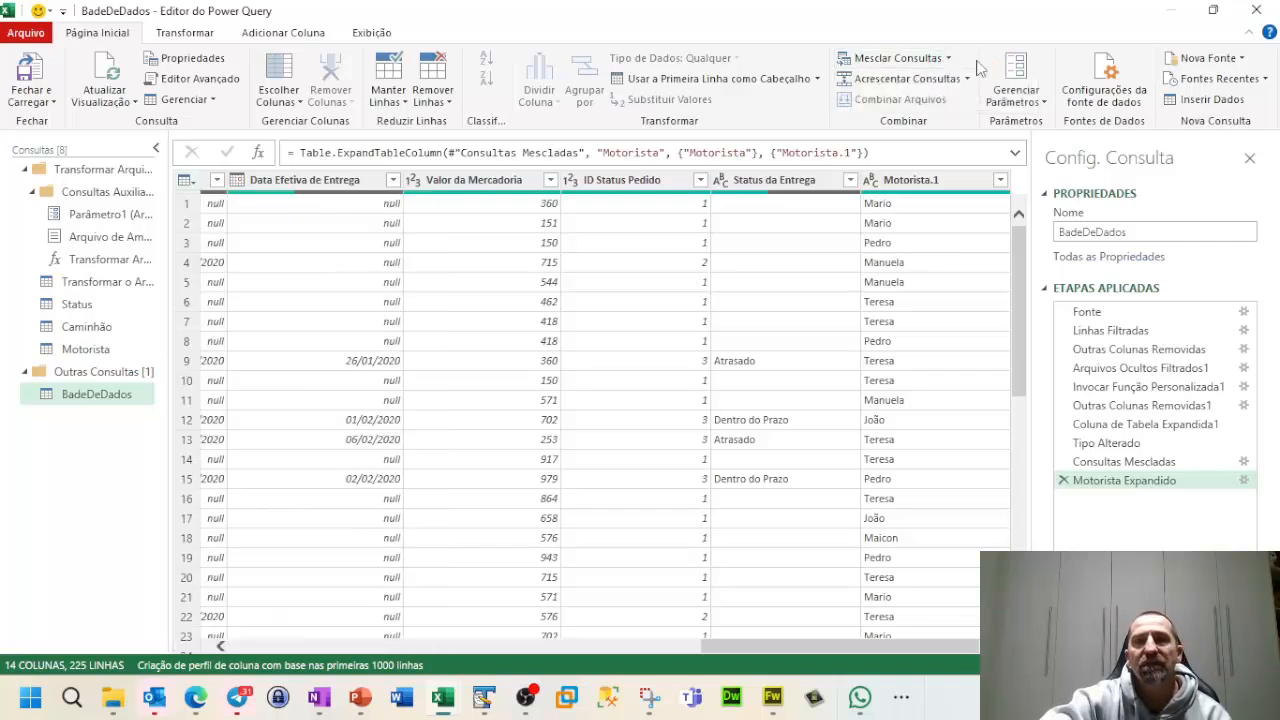
# Merge BadeDeDados with the Caminhão query, matching ID Caminhão to ID with a left outer join.
pyautogui.click(949, 59)
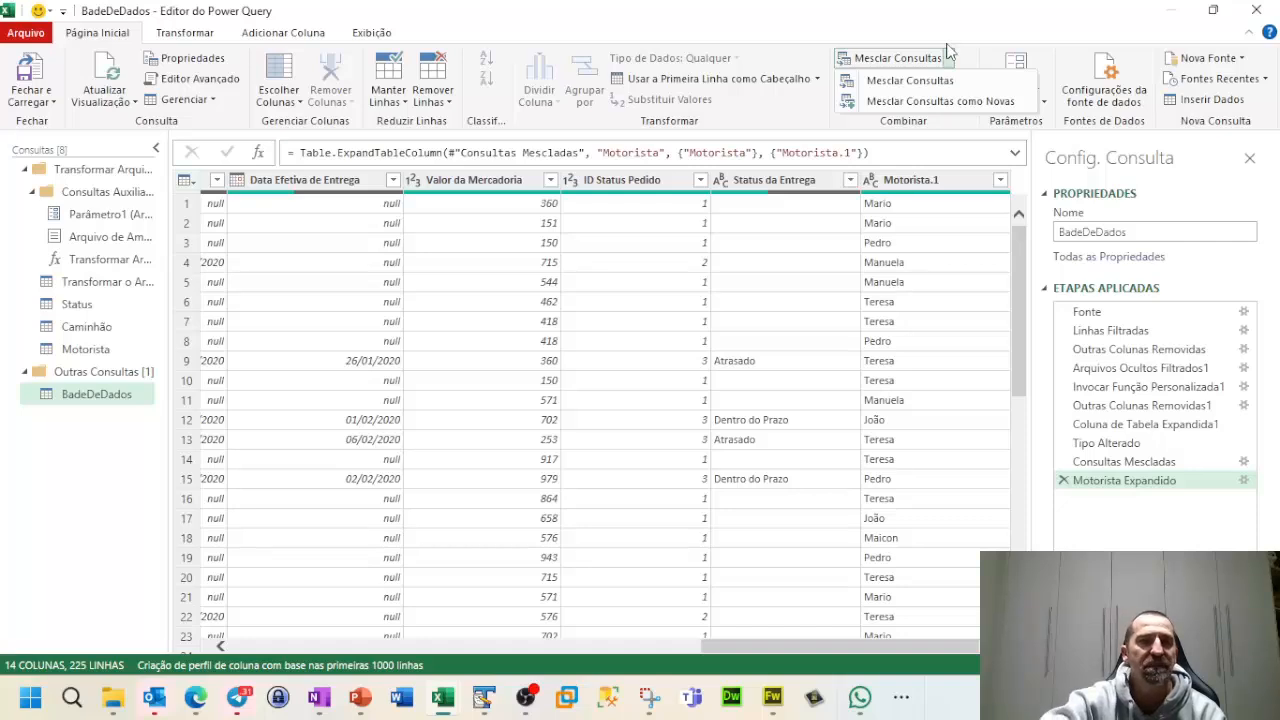
pyautogui.click(904, 82)
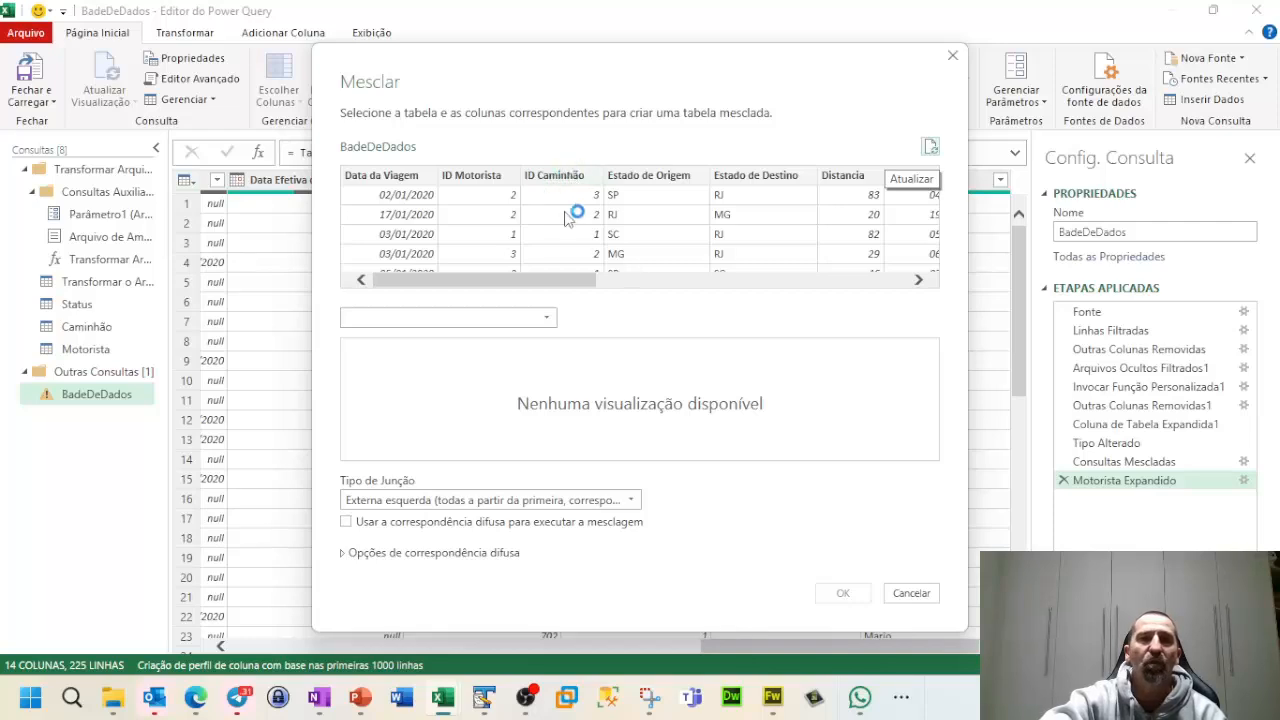
pyautogui.click(566, 177)
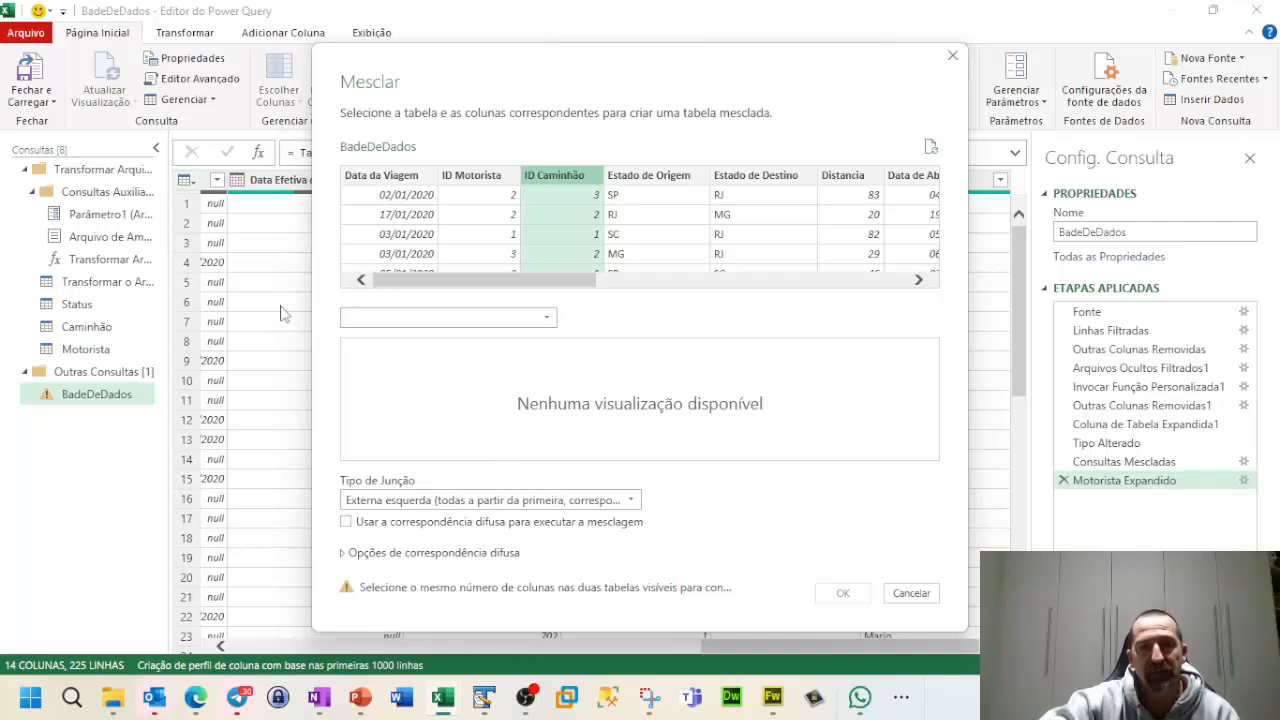
pyautogui.click(396, 318)
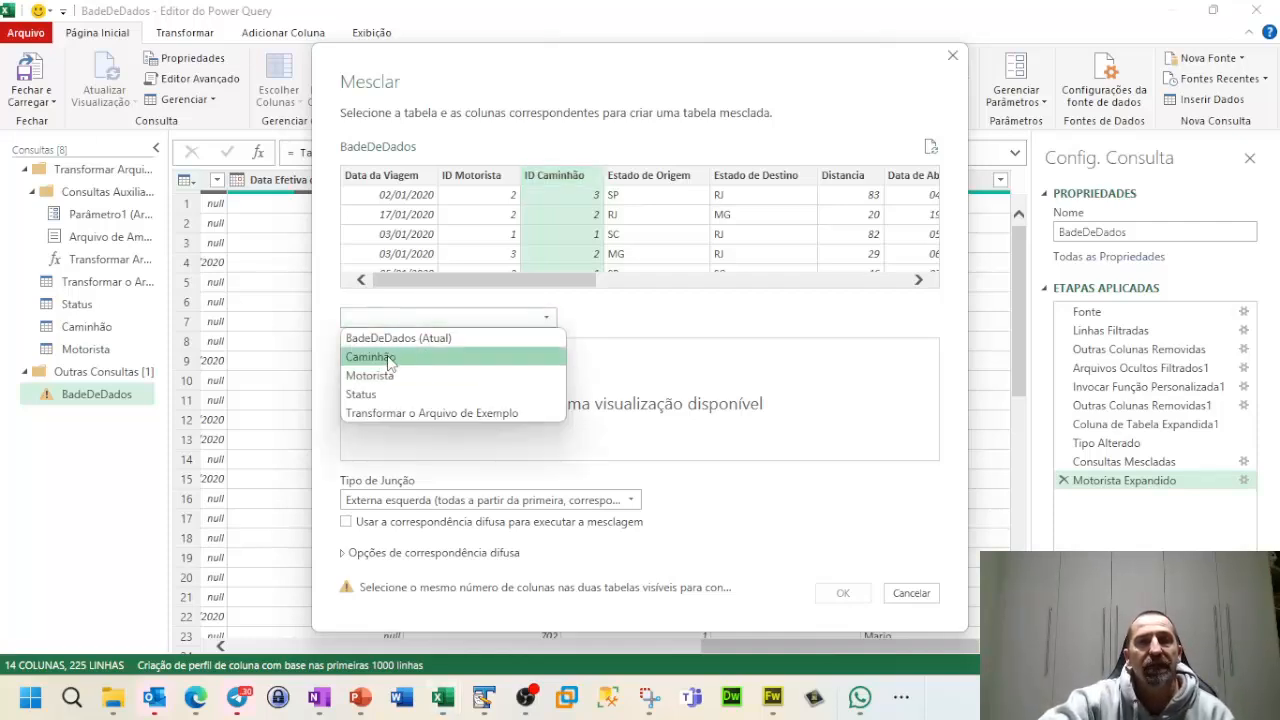
pyautogui.click(390, 366)
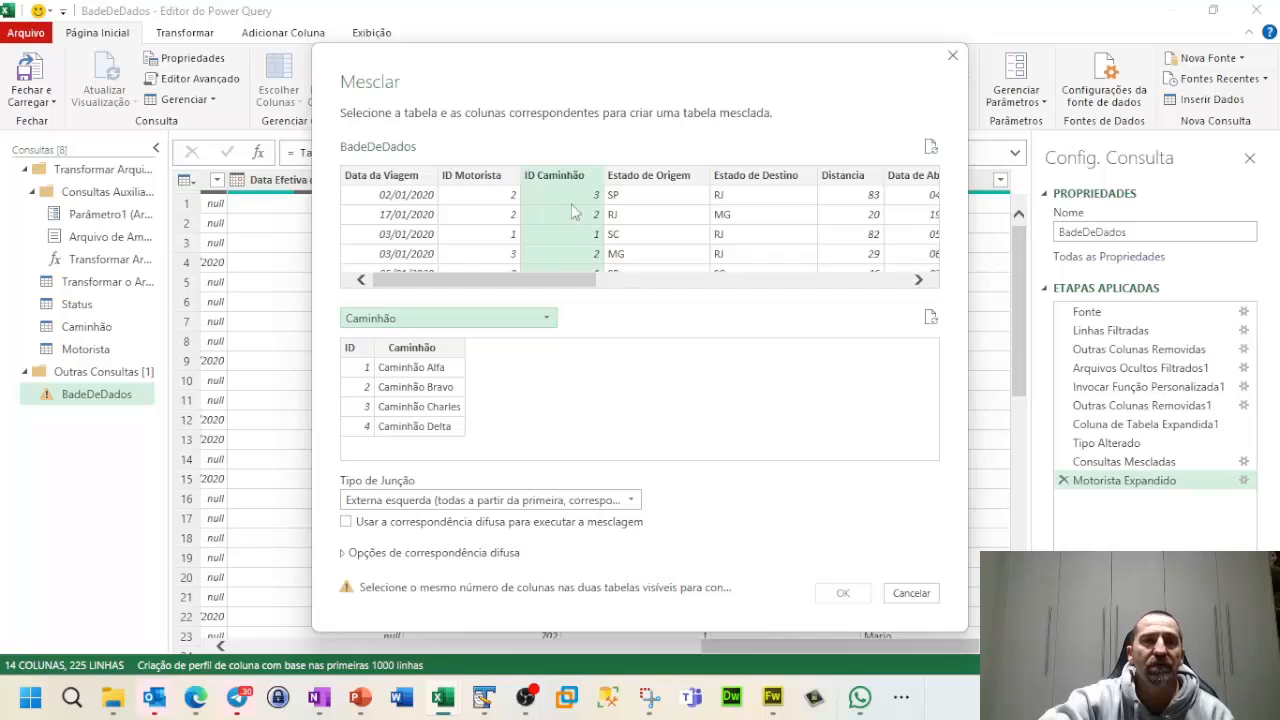
pyautogui.click(364, 352)
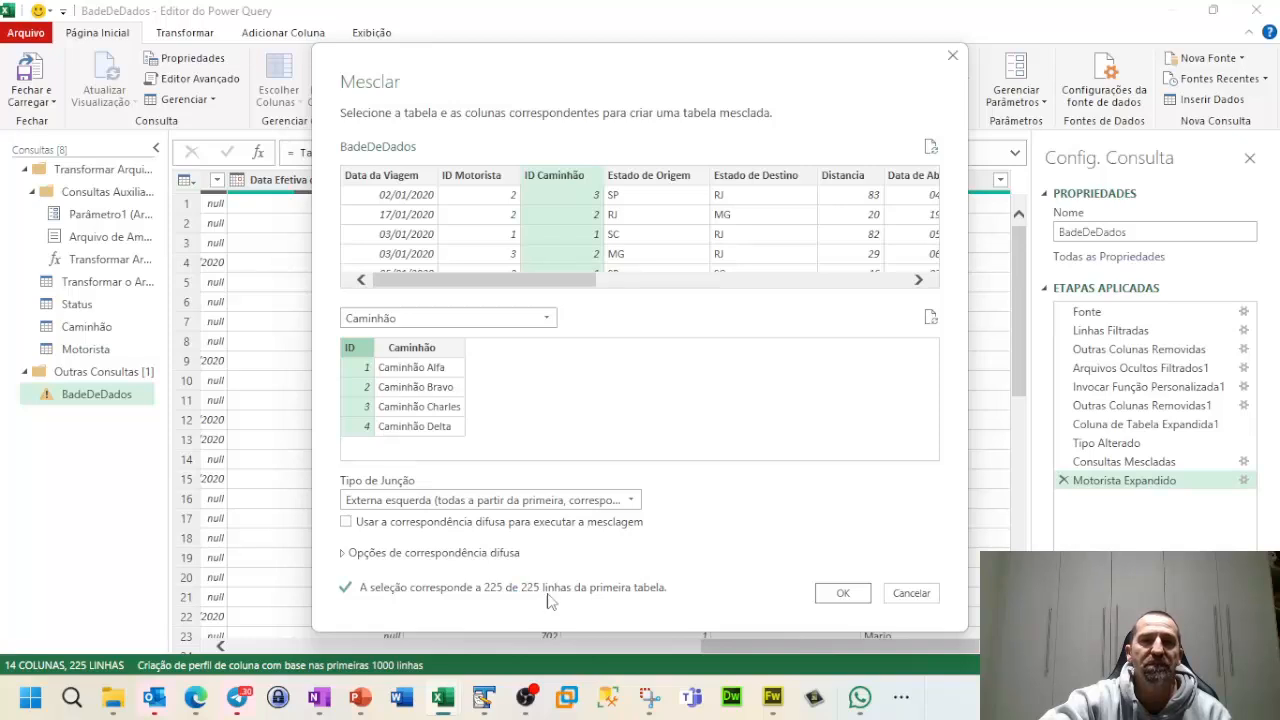
pyautogui.click(843, 594)
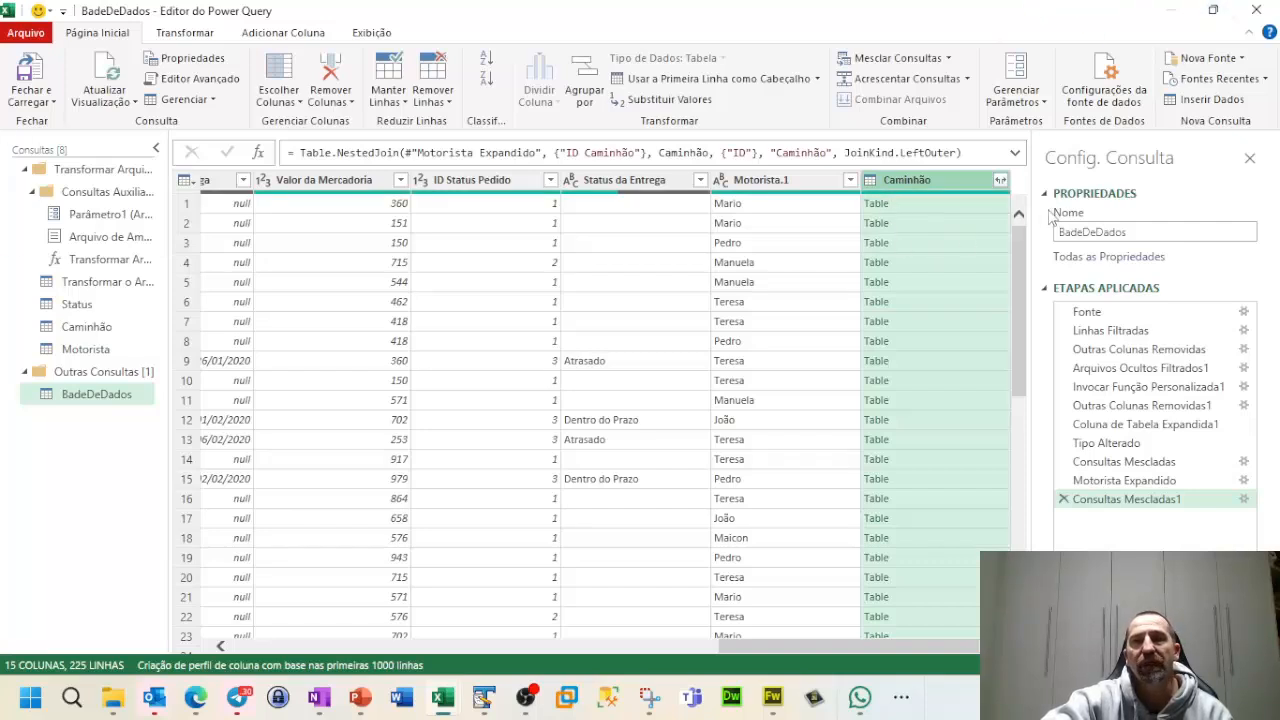
# Expand the merged Caminhão column to only its Caminhão field, leaving out ID.
pyautogui.click(1000, 181)
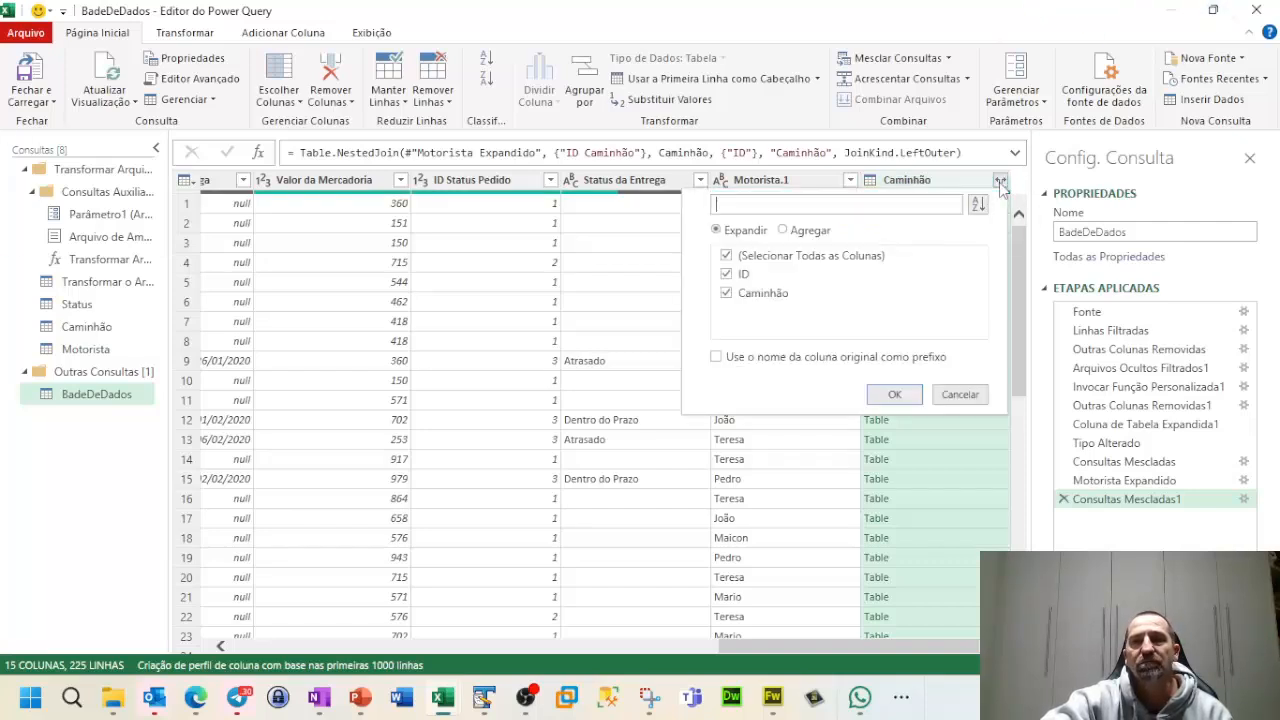
pyautogui.click(728, 274)
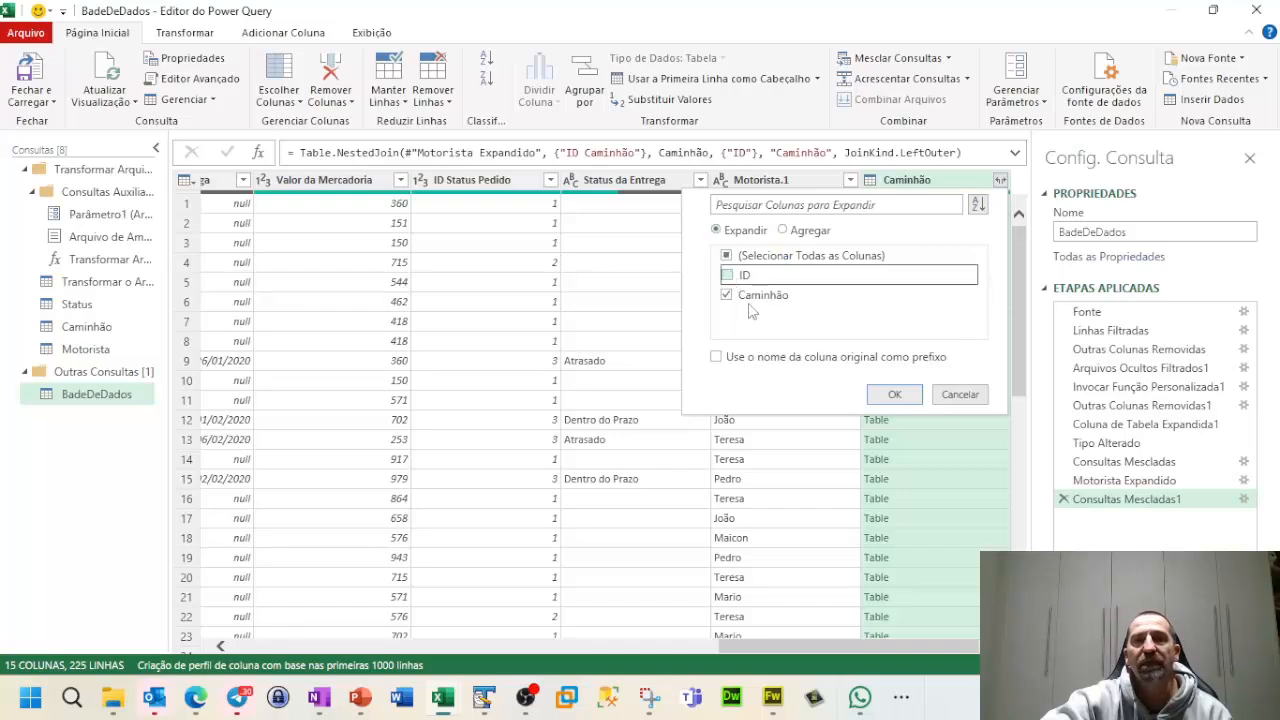
pyautogui.click(895, 395)
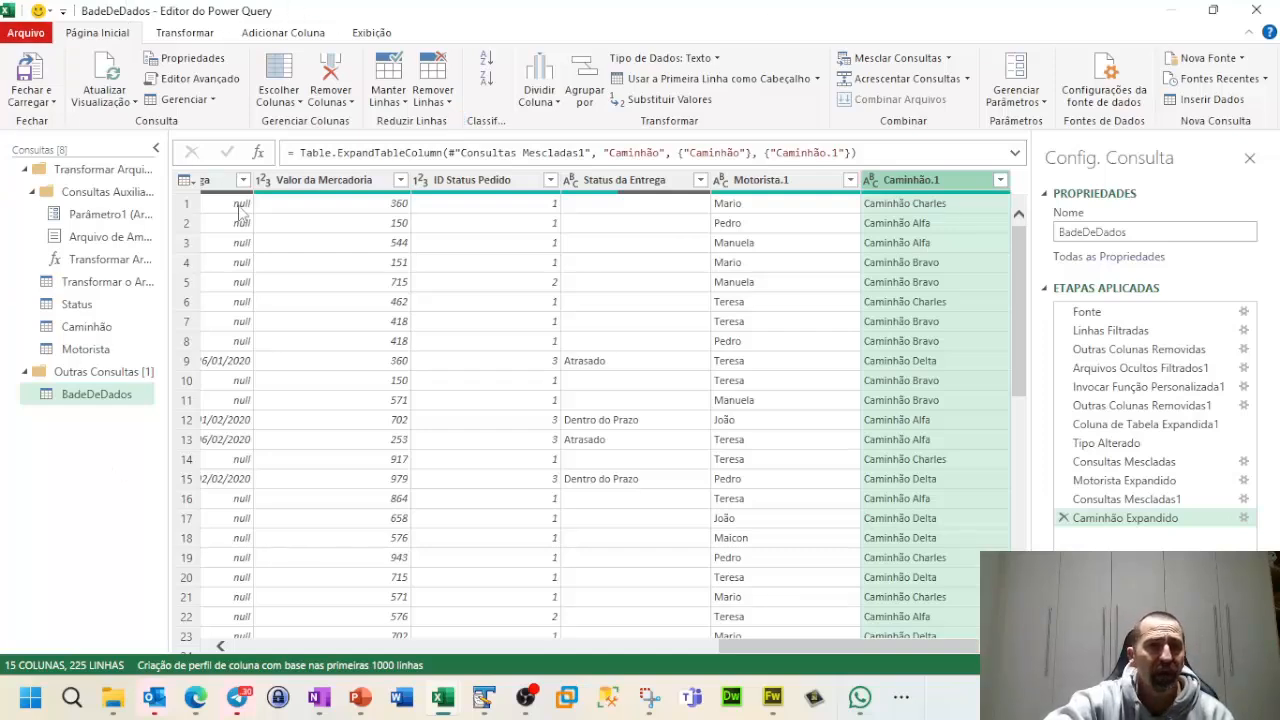
# Merge BadeDeDados with the Status query, matching ID Status Pedido to COD with a left outer join.
pyautogui.click(190, 182)
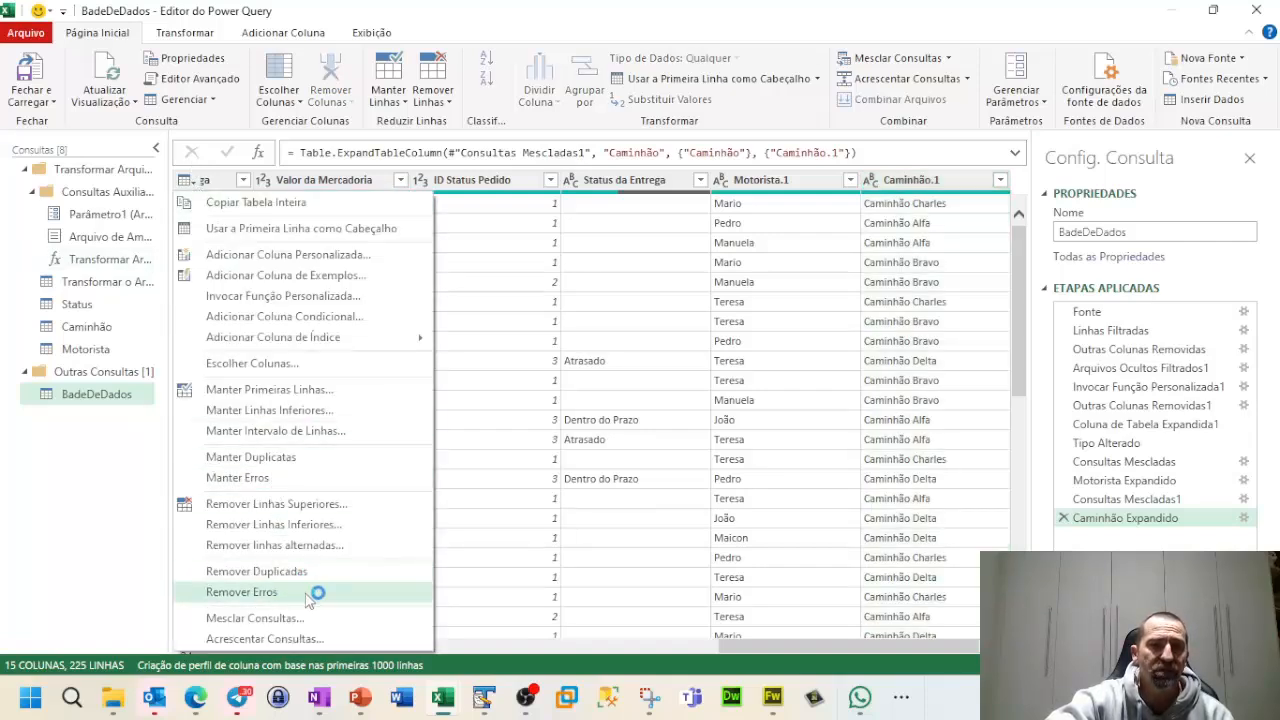
pyautogui.click(255, 618)
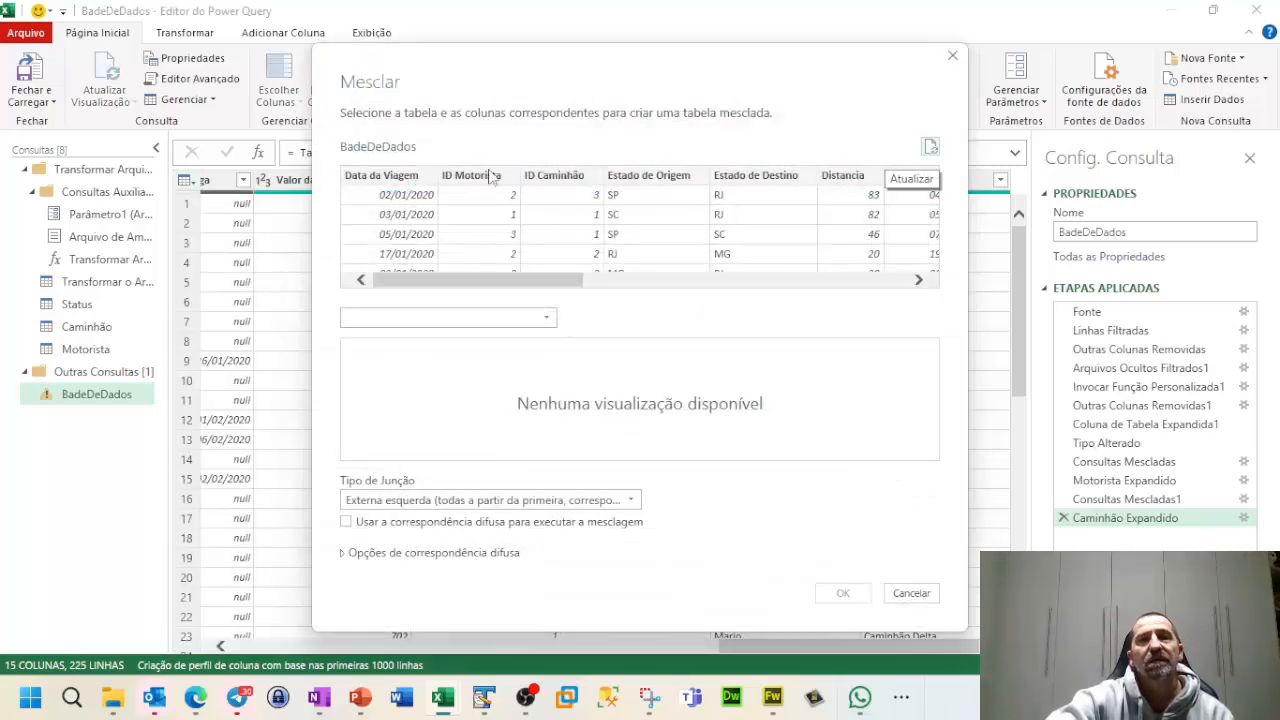
pyautogui.moveTo(562, 287); pyautogui.dragTo(887, 283)
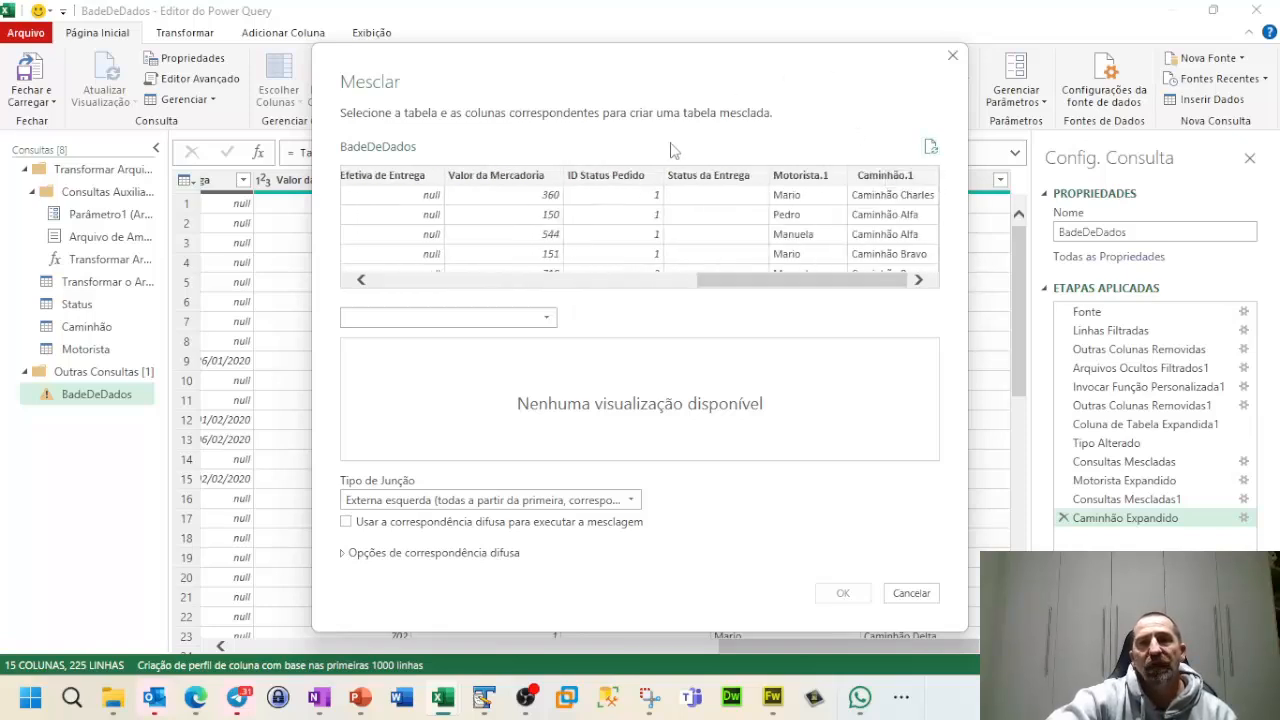
pyautogui.click(602, 176)
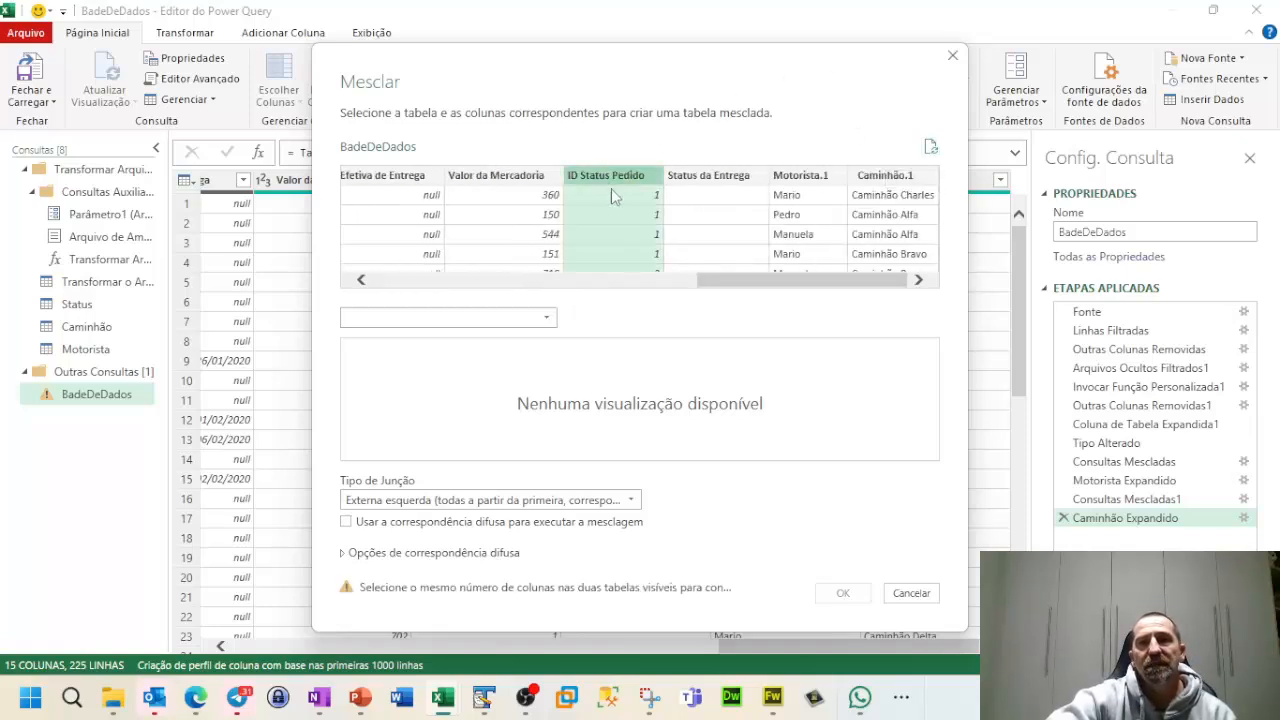
pyautogui.click(403, 318)
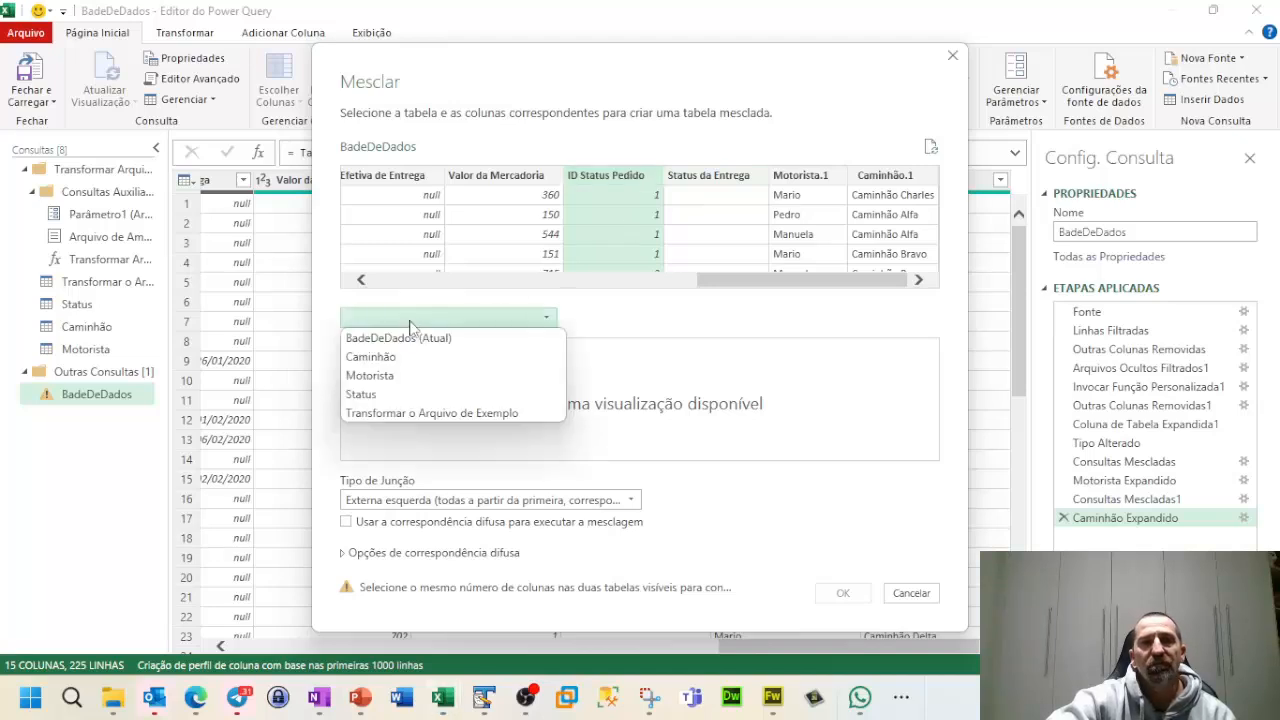
pyautogui.click(381, 398)
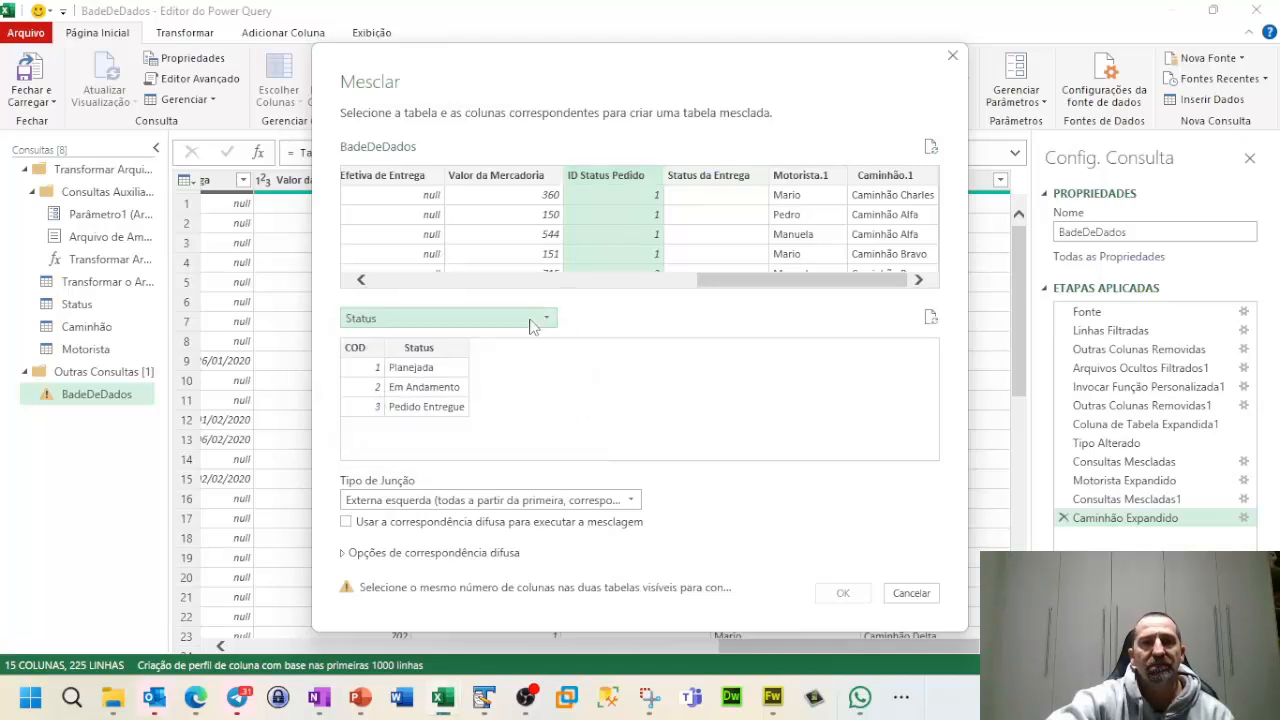
pyautogui.click(374, 350)
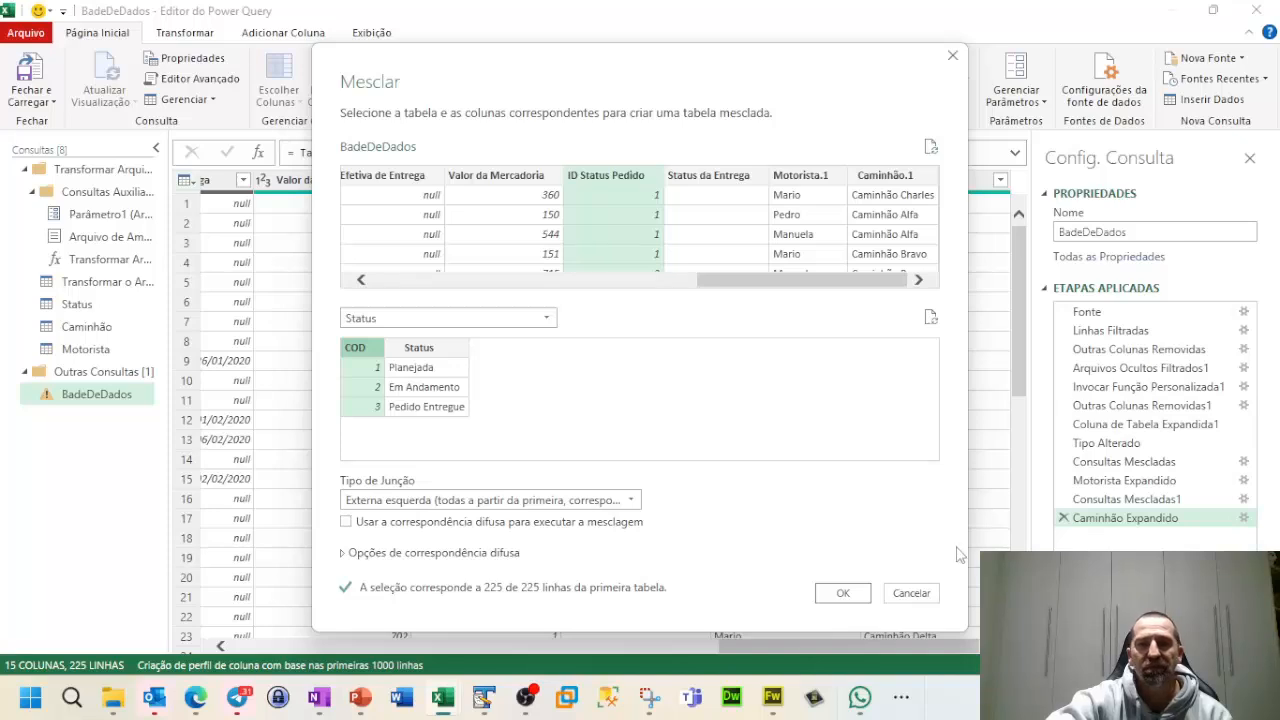
pyautogui.click(846, 595)
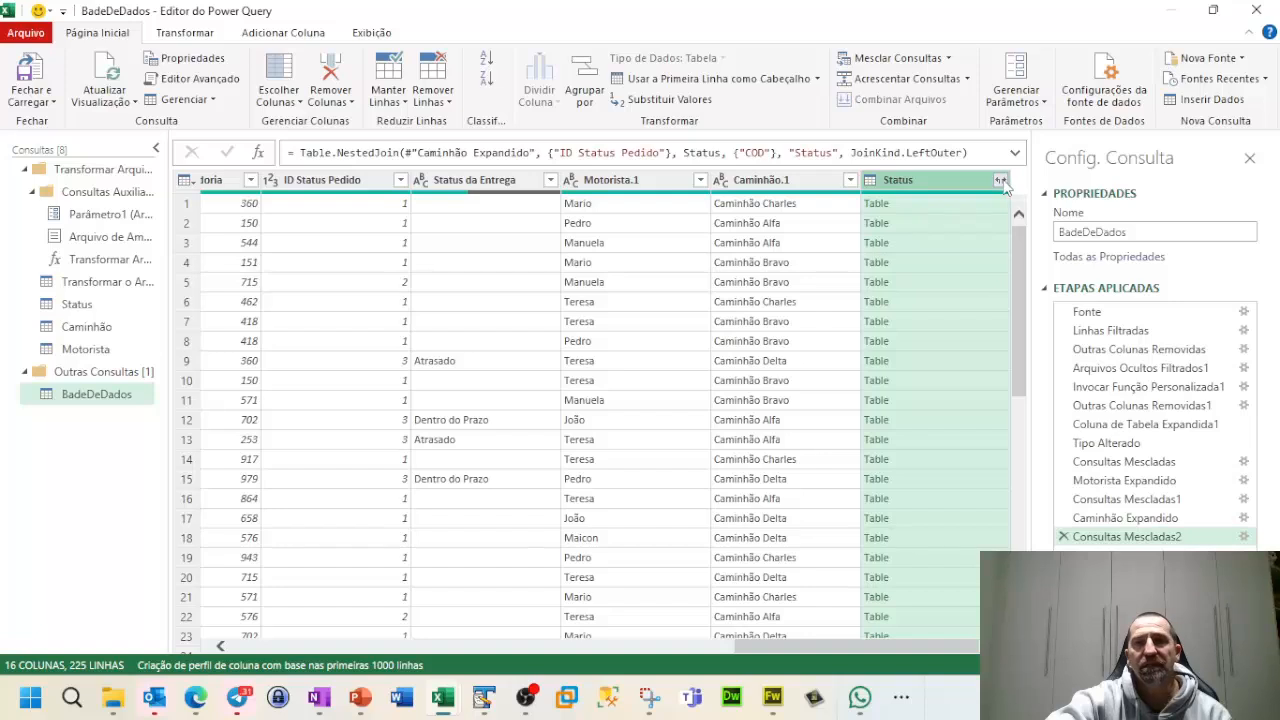
# Expand the merged Status column to only its Status field, leaving out COD.
pyautogui.click(1000, 180)
pyautogui.click(742, 280)
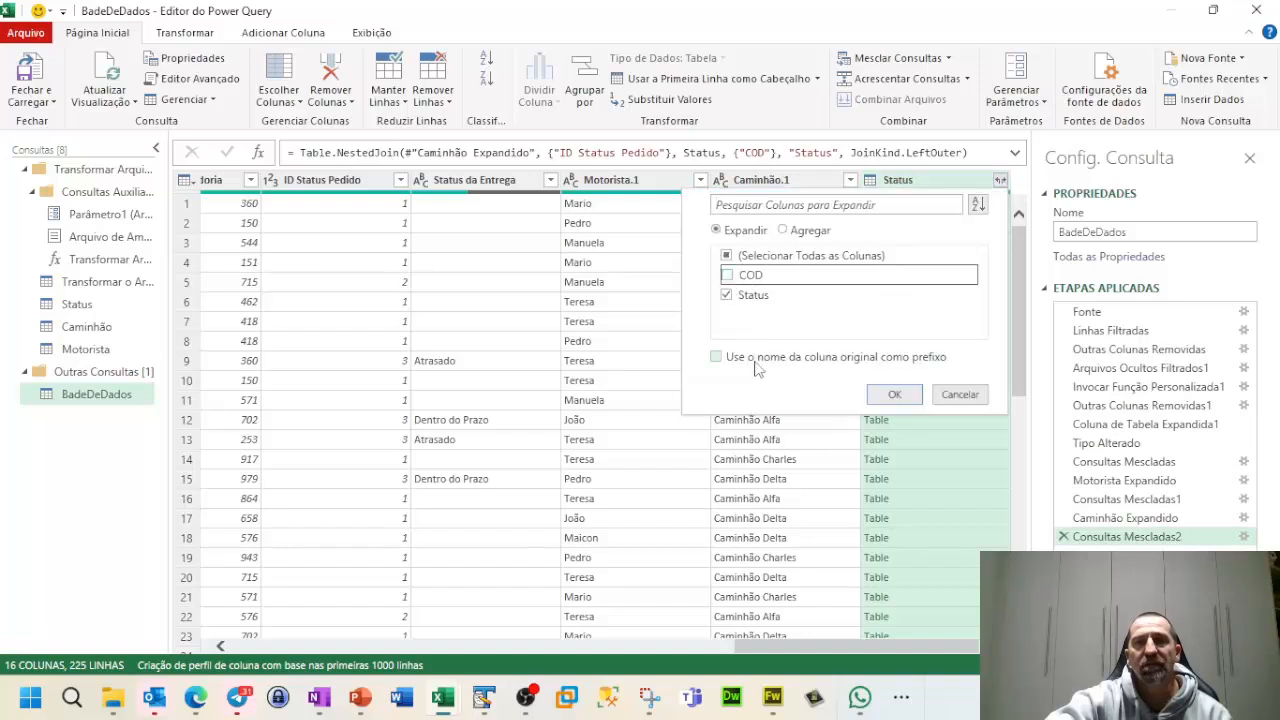
pyautogui.click(895, 394)
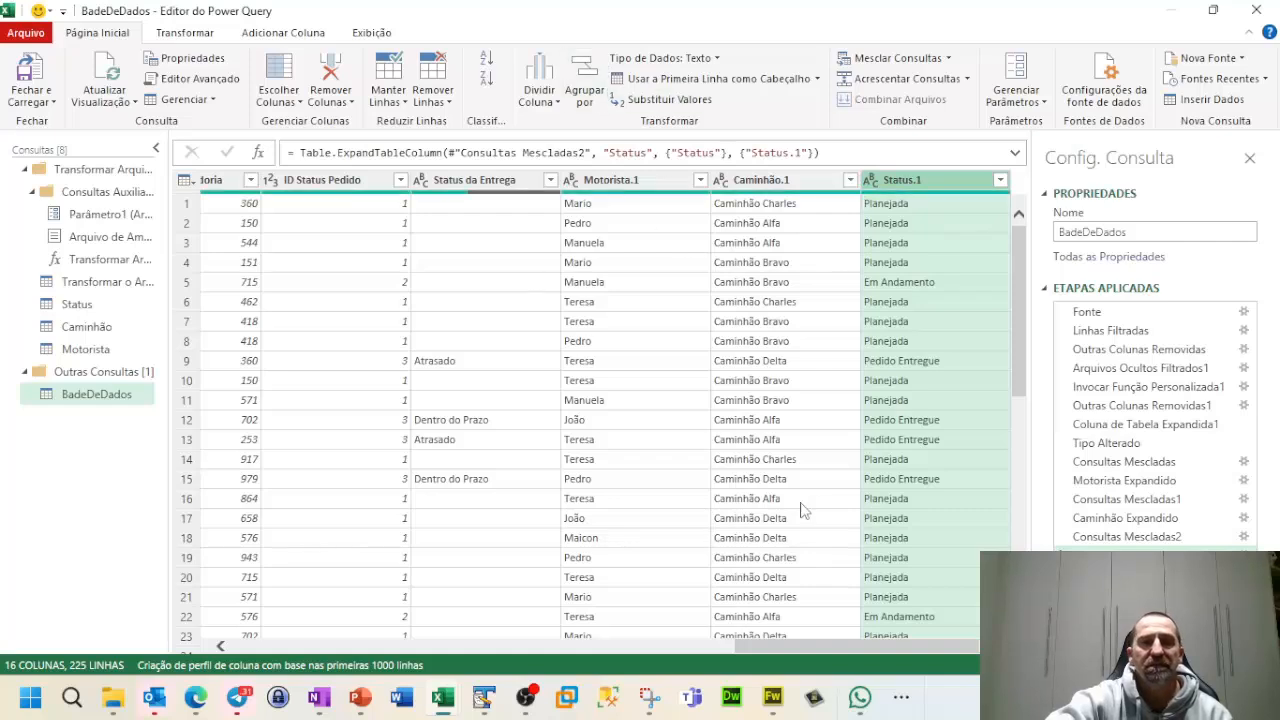
# Remove the ID Status Pedido, ID Motorista and ID Caminhão columns from BadeDeDados.
pyautogui.click(348, 181)
pyautogui.click(330, 72)
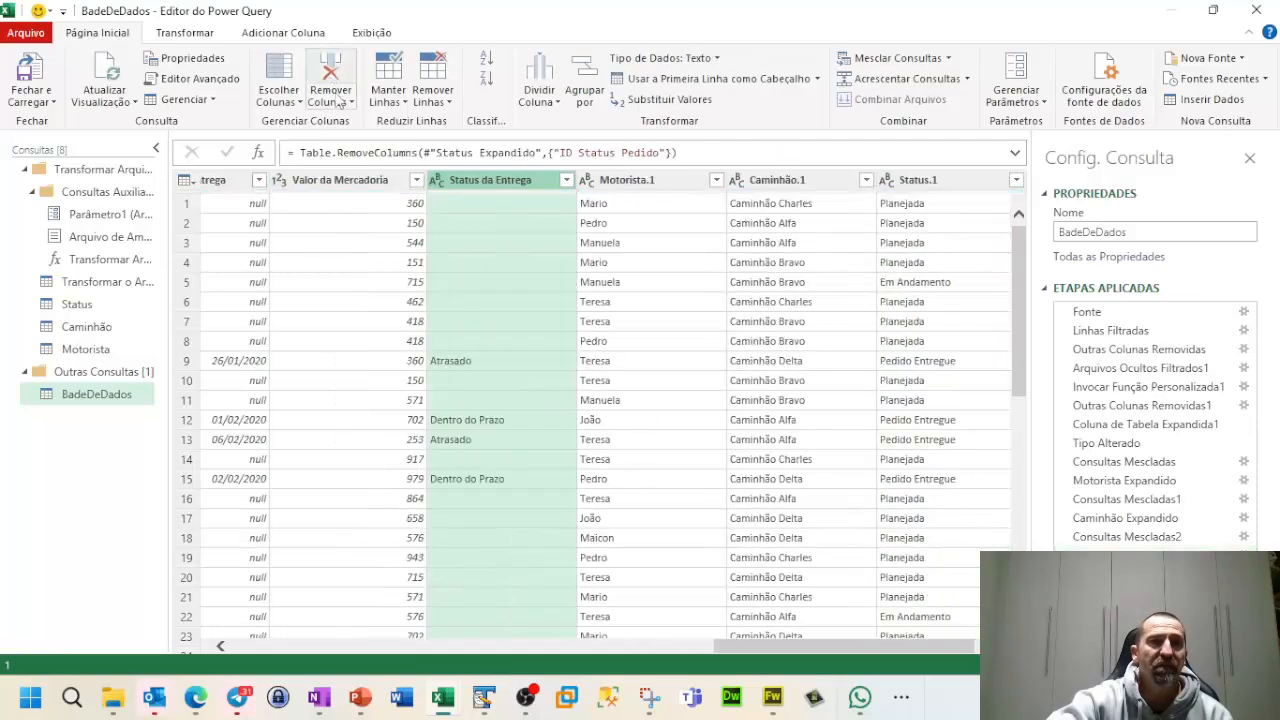
pyautogui.click(640, 646)
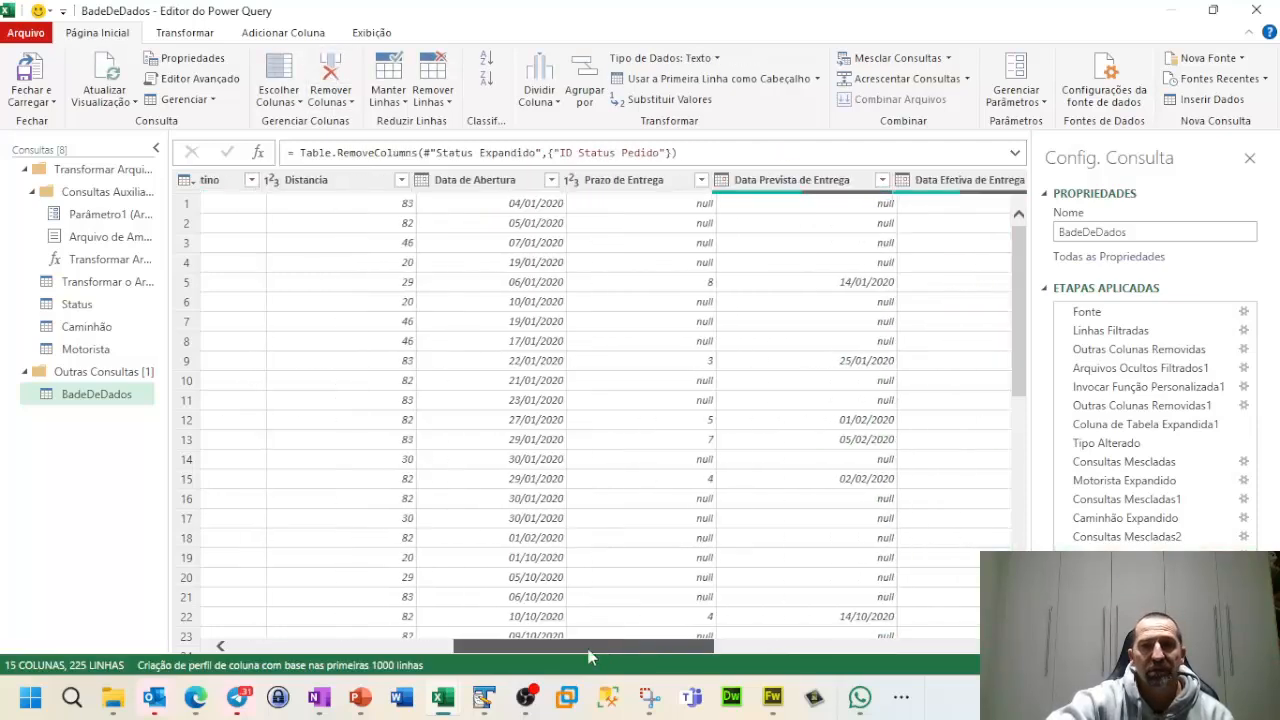
pyautogui.moveTo(590, 656); pyautogui.dragTo(357, 652)
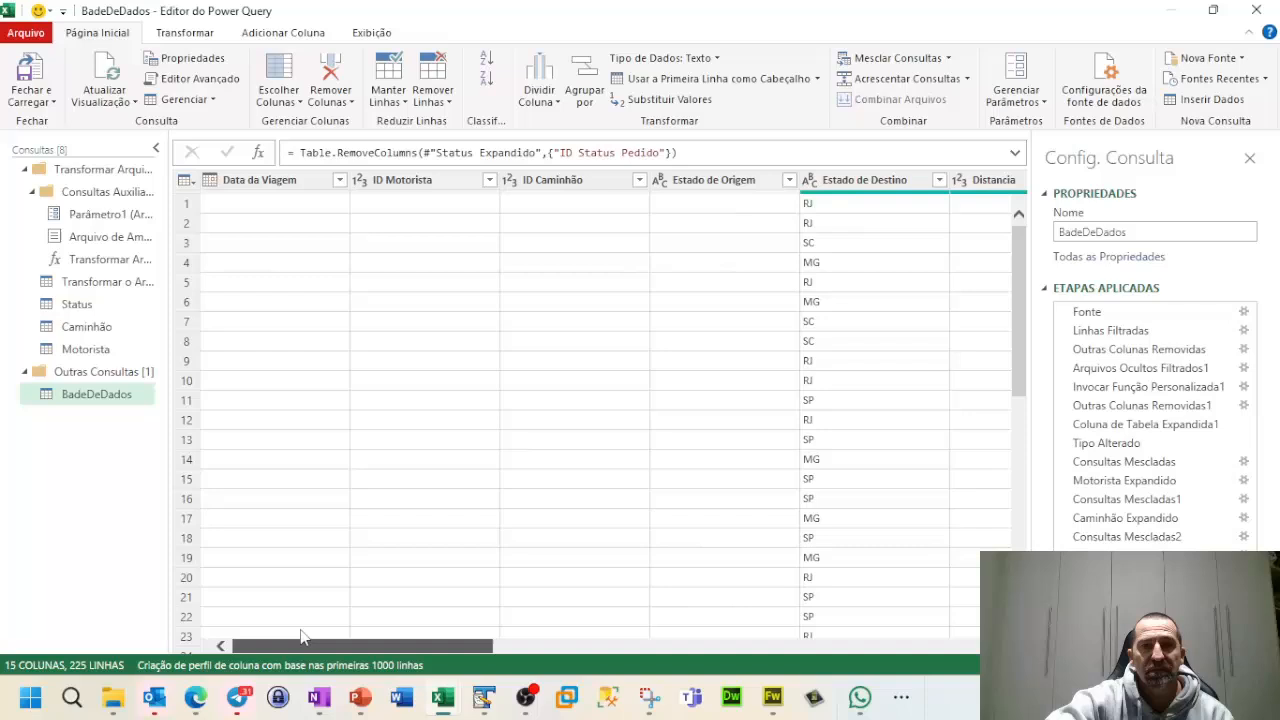
pyautogui.click(398, 181)
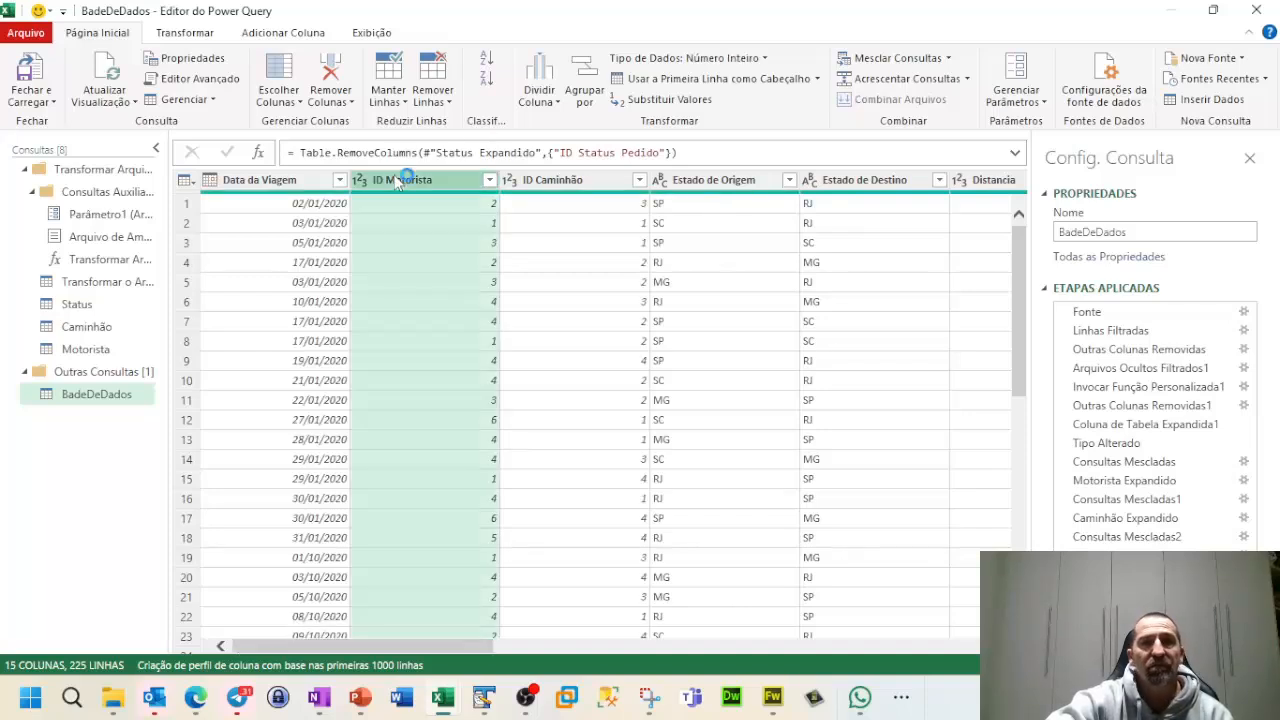
pyautogui.rightClick(398, 181)
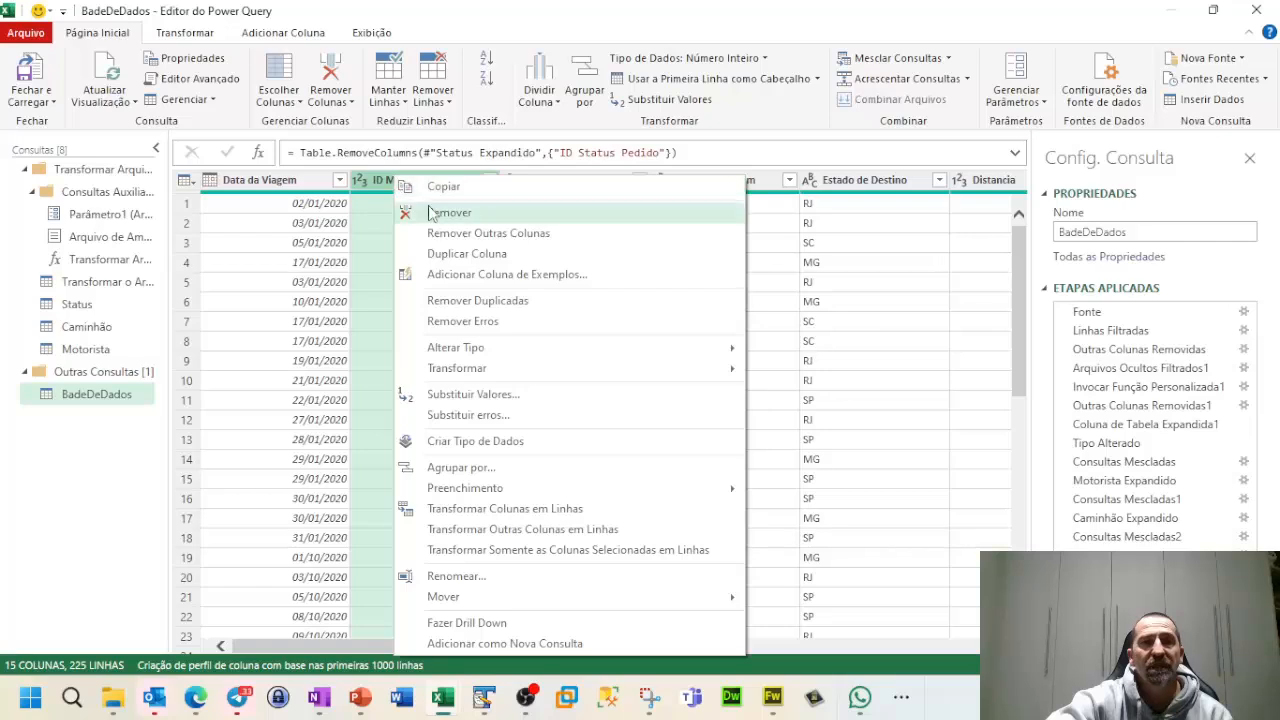
pyautogui.click(464, 213)
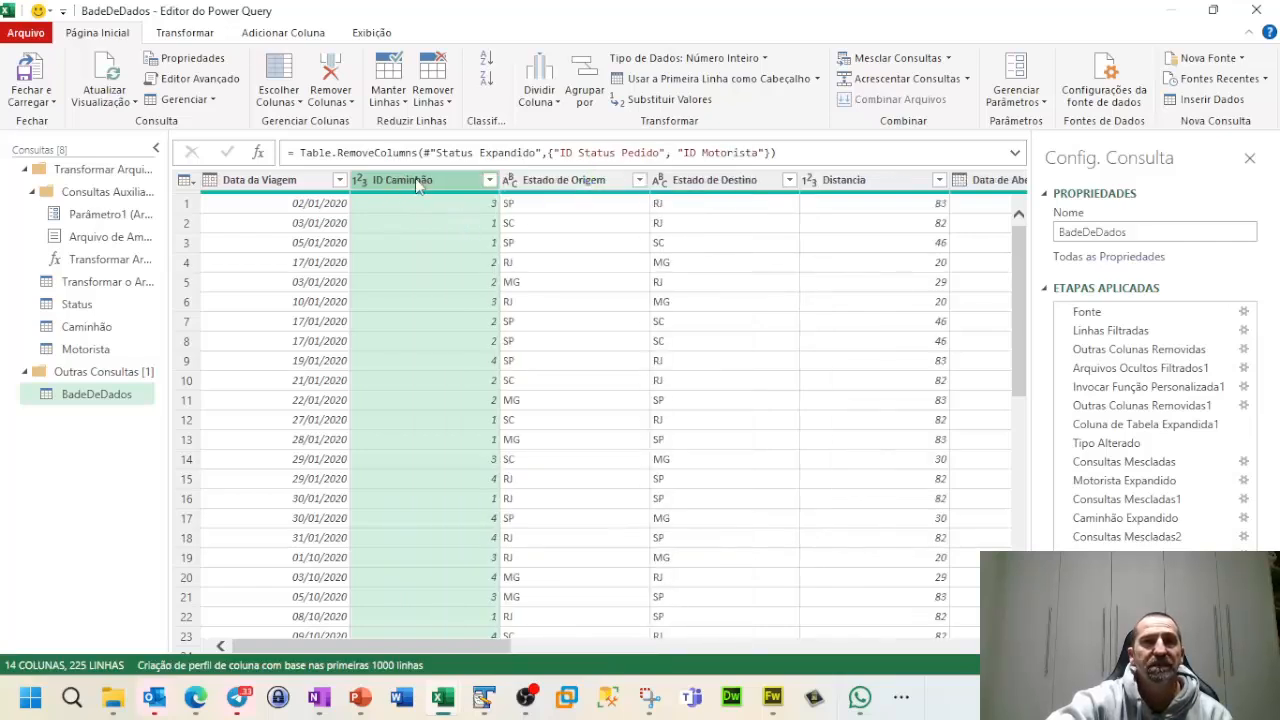
pyautogui.rightClick(416, 185)
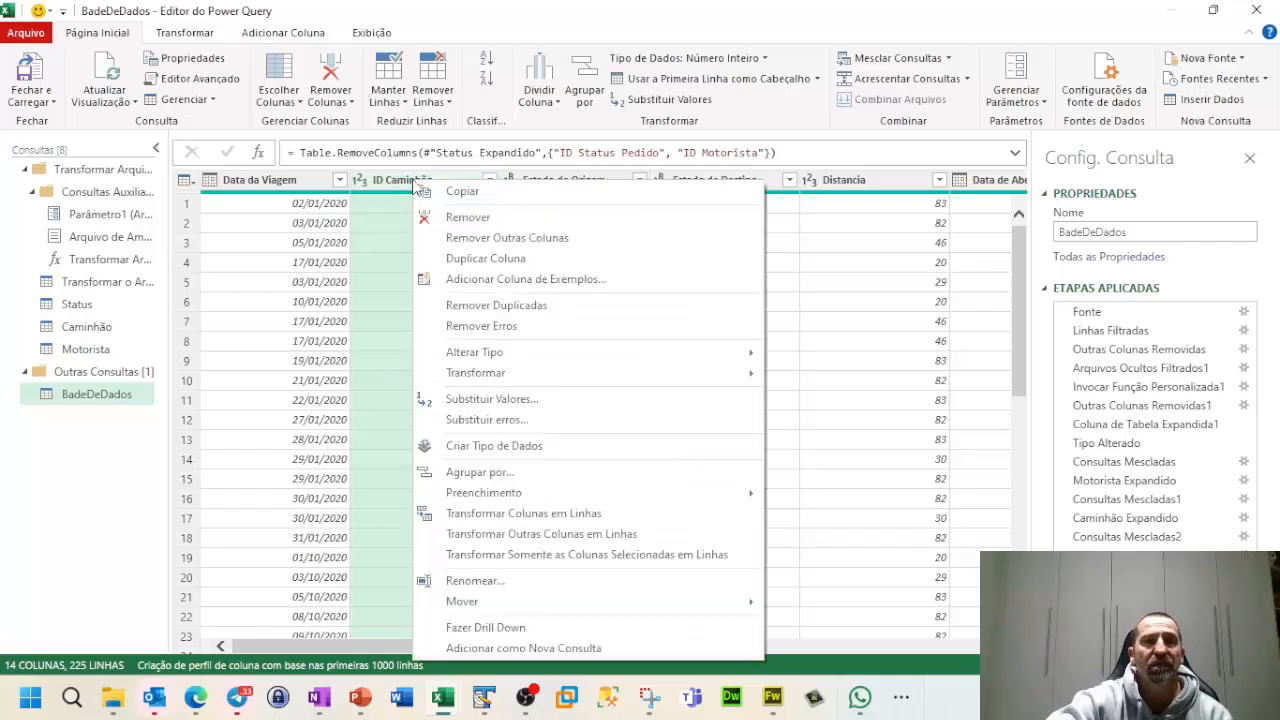
pyautogui.click(466, 217)
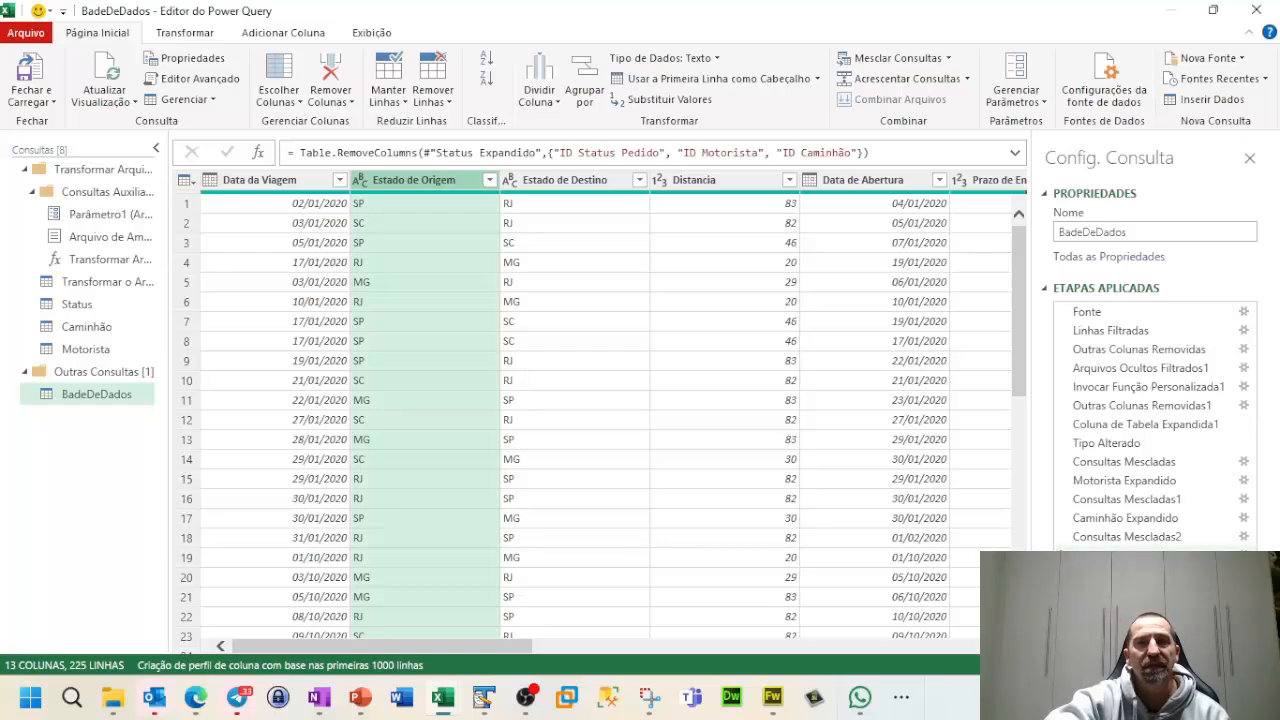
# Review the table at the Status Expandido step, before the ID column removal, and return to the column removal step.
pyautogui.click(1124, 555)
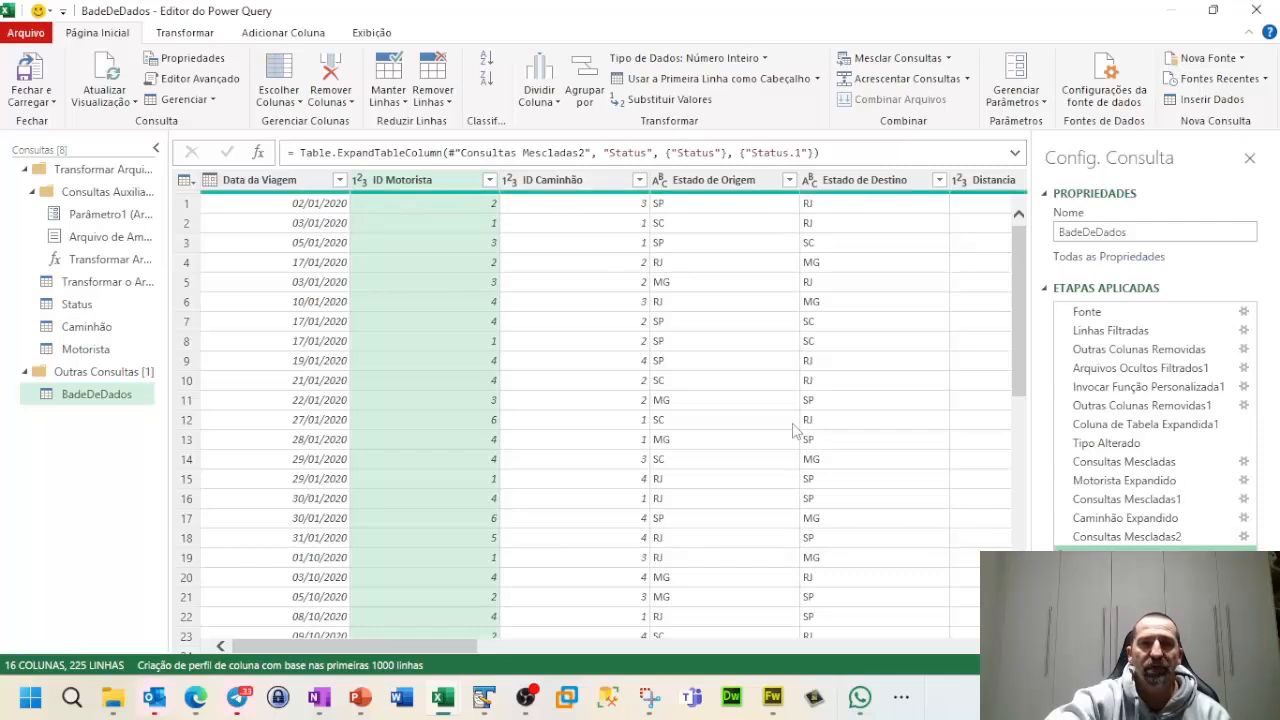
pyautogui.click(968, 645)
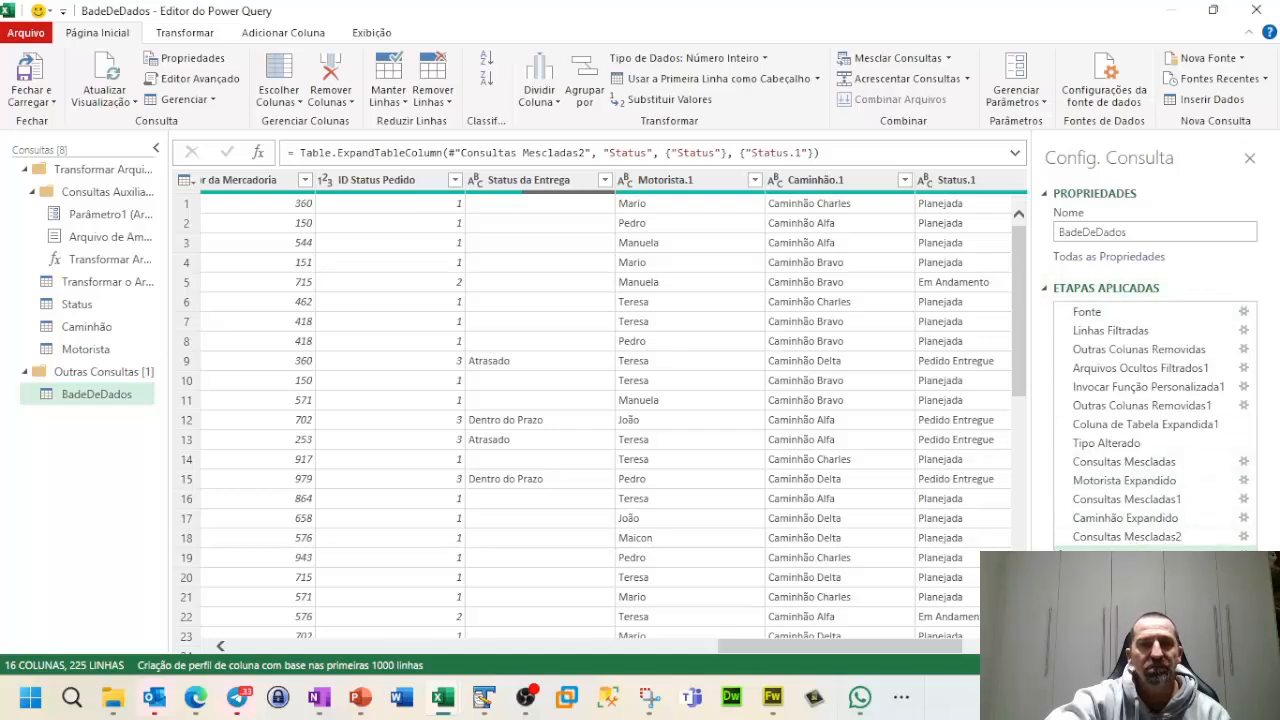
pyautogui.press('Delete')
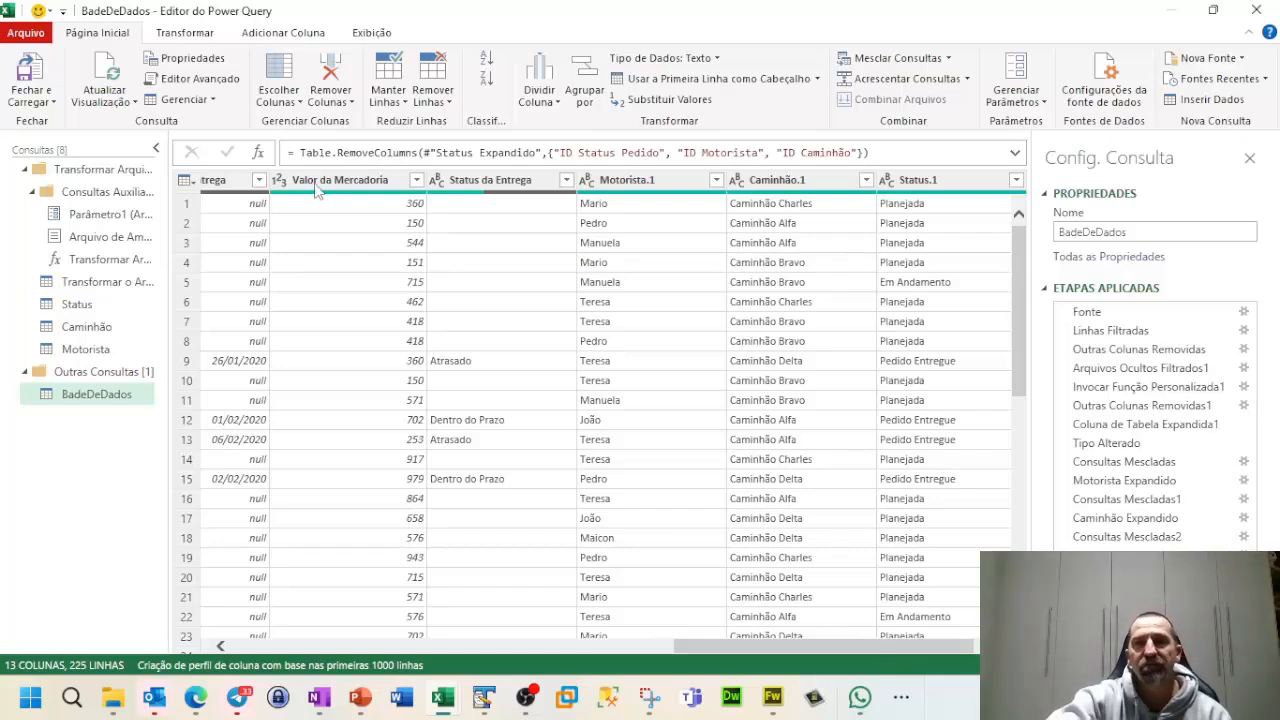
# Rename the columns Motorista.1, Caminhão.1 and Status.1 as Motorista, Caminhão and Status.
pyautogui.doubleClick(662, 181)
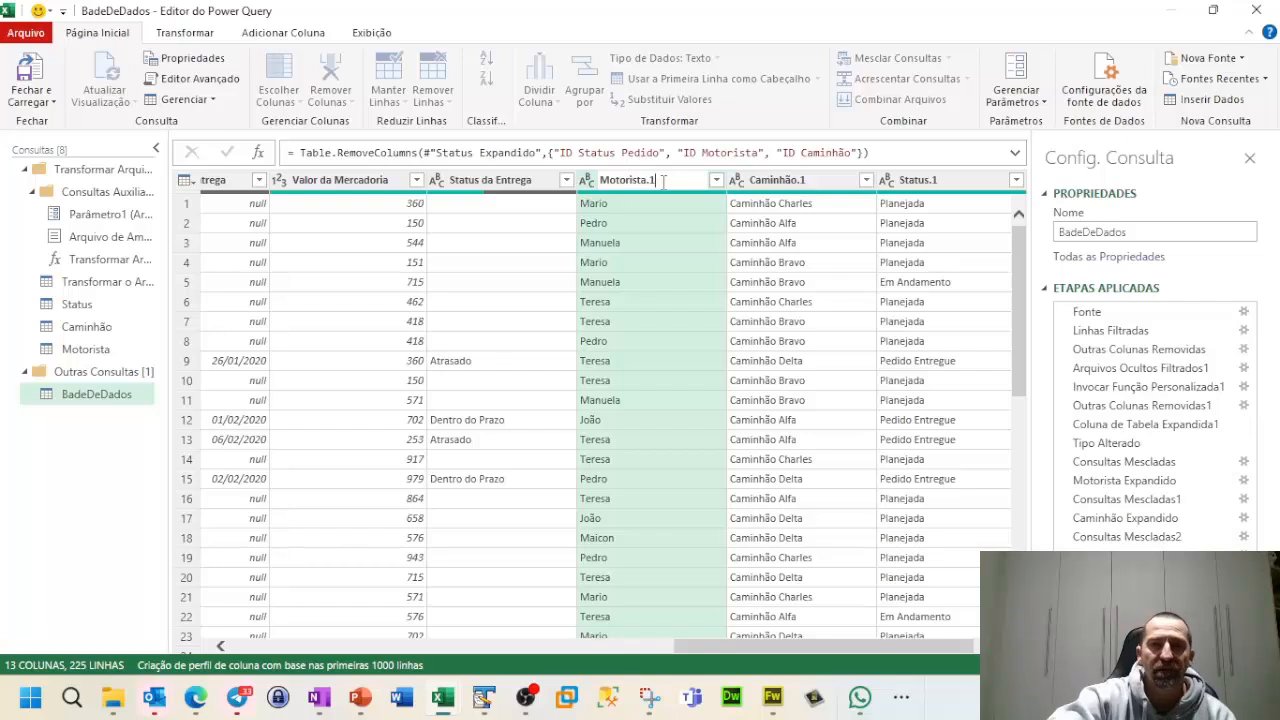
pyautogui.press('Return')
pyautogui.click(815, 180)
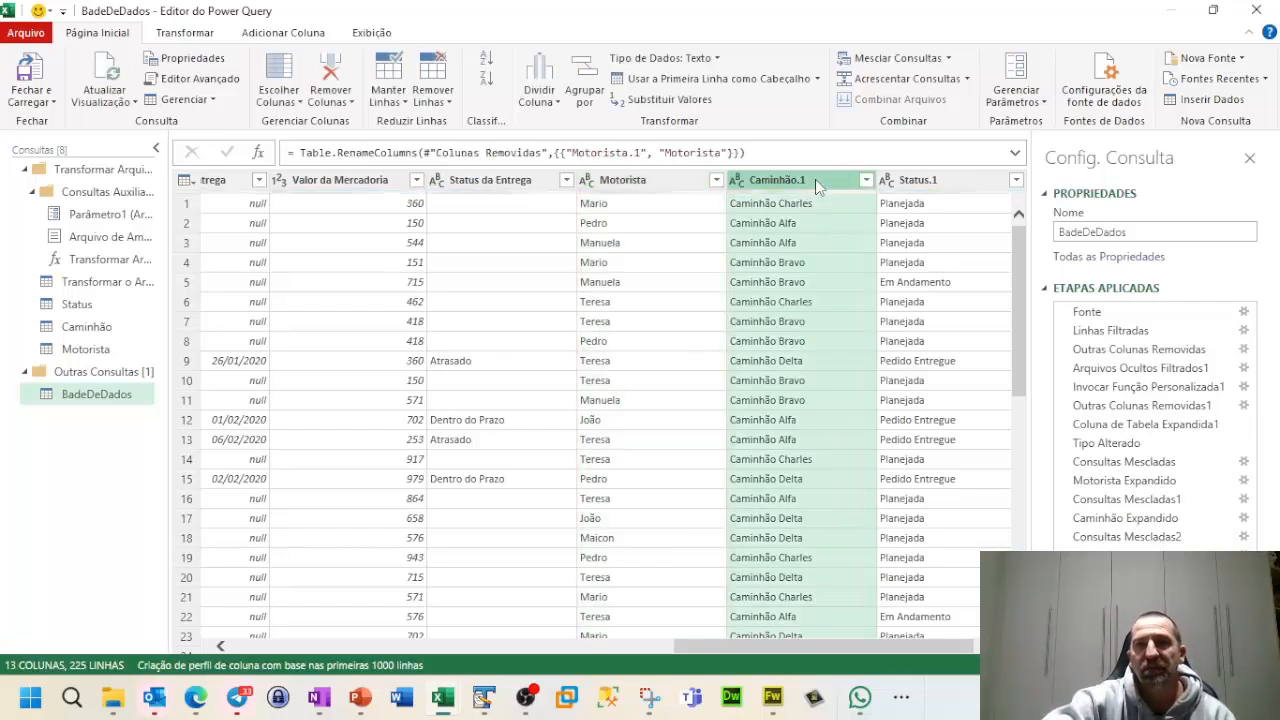
pyautogui.doubleClick(817, 180)
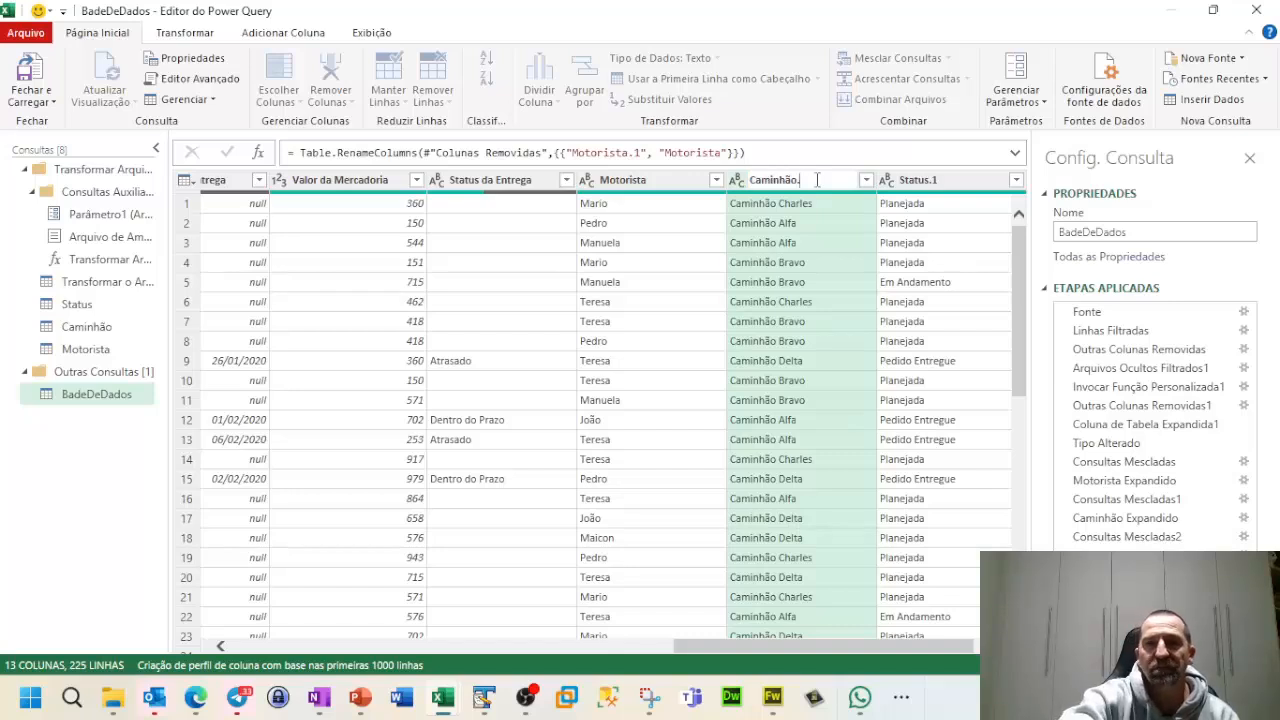
pyautogui.press('Return')
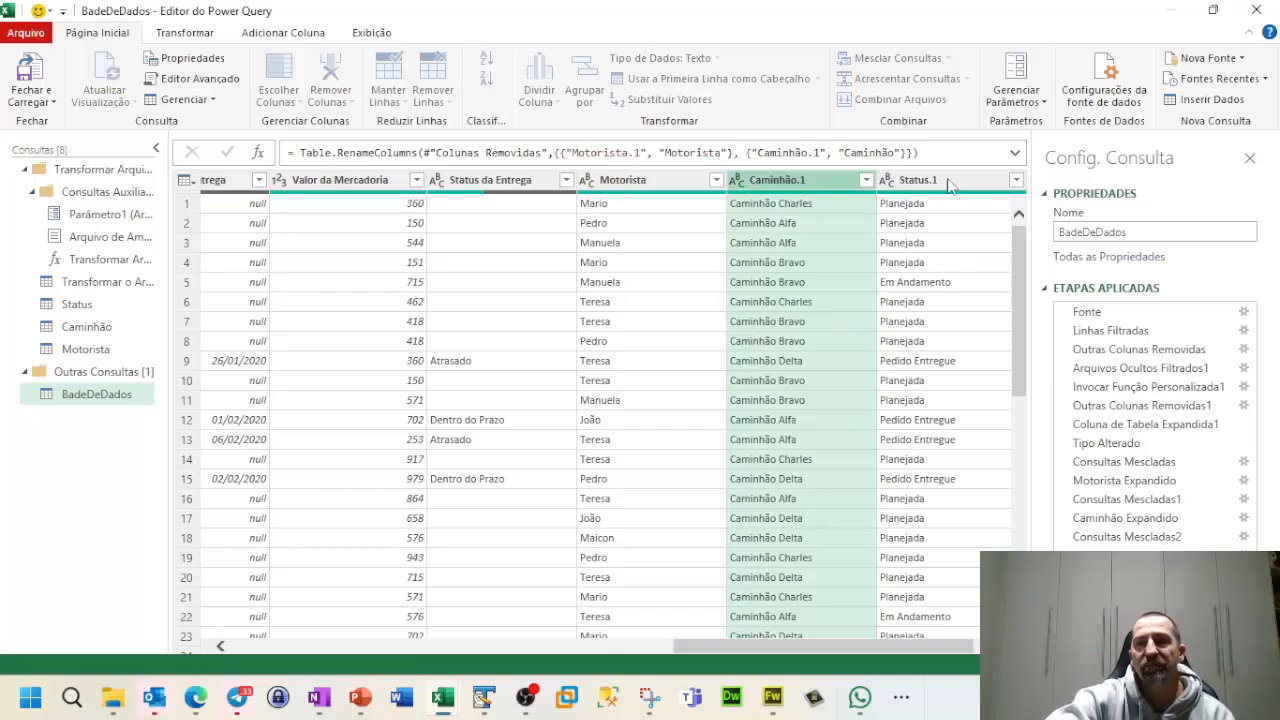
pyautogui.doubleClick(947, 182)
pyautogui.press('Escape')
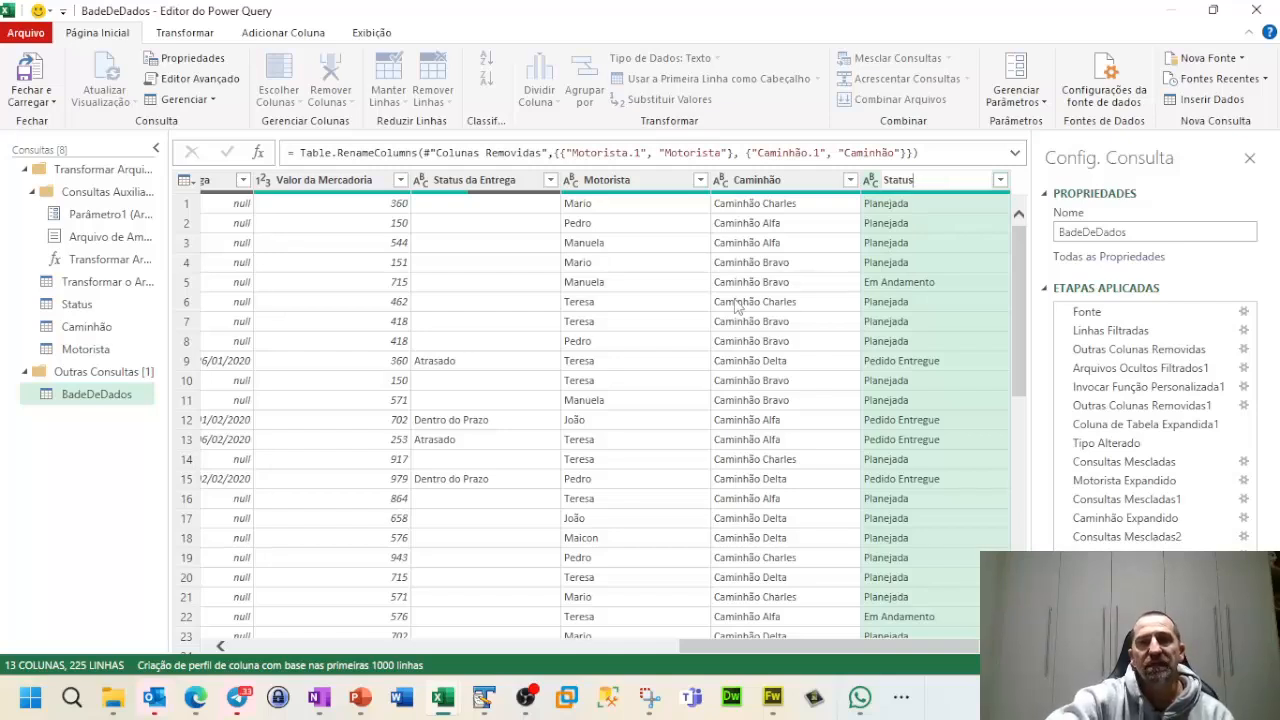
pyautogui.press('Return')
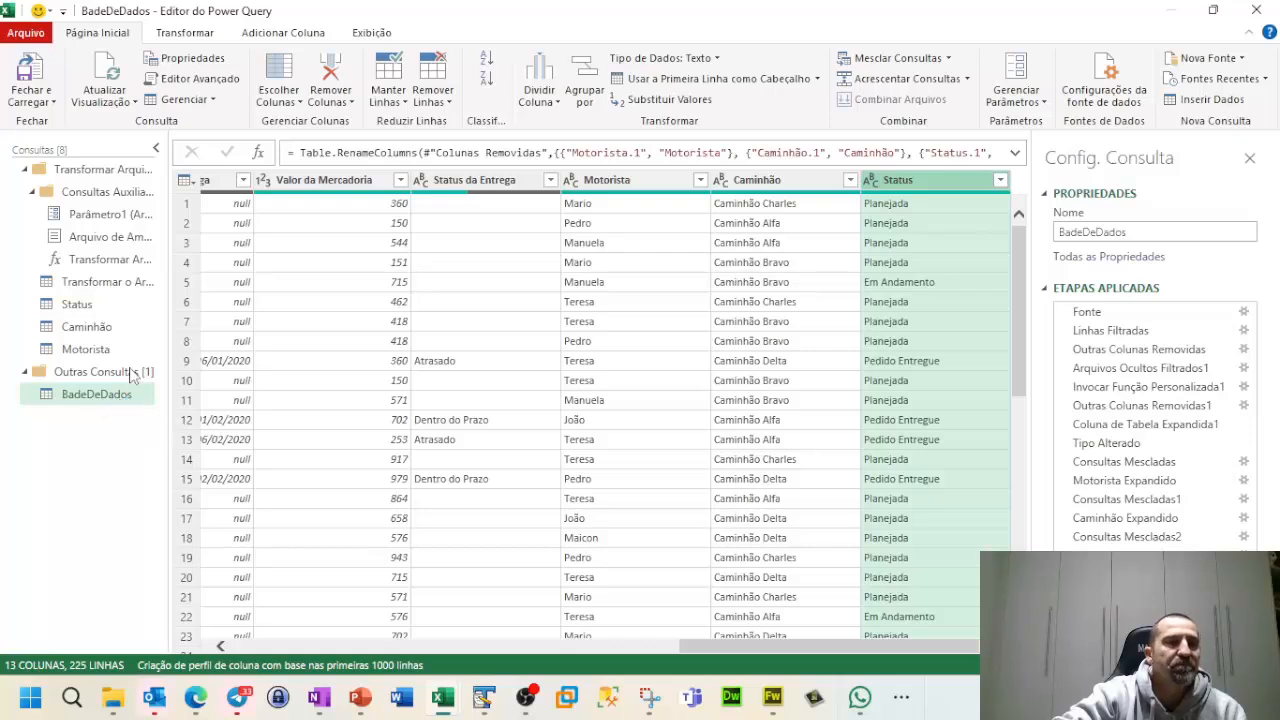
# Close the query editor and load the queries into the workbook as connections only, without adding them to the data model.
pyautogui.click(57, 104)
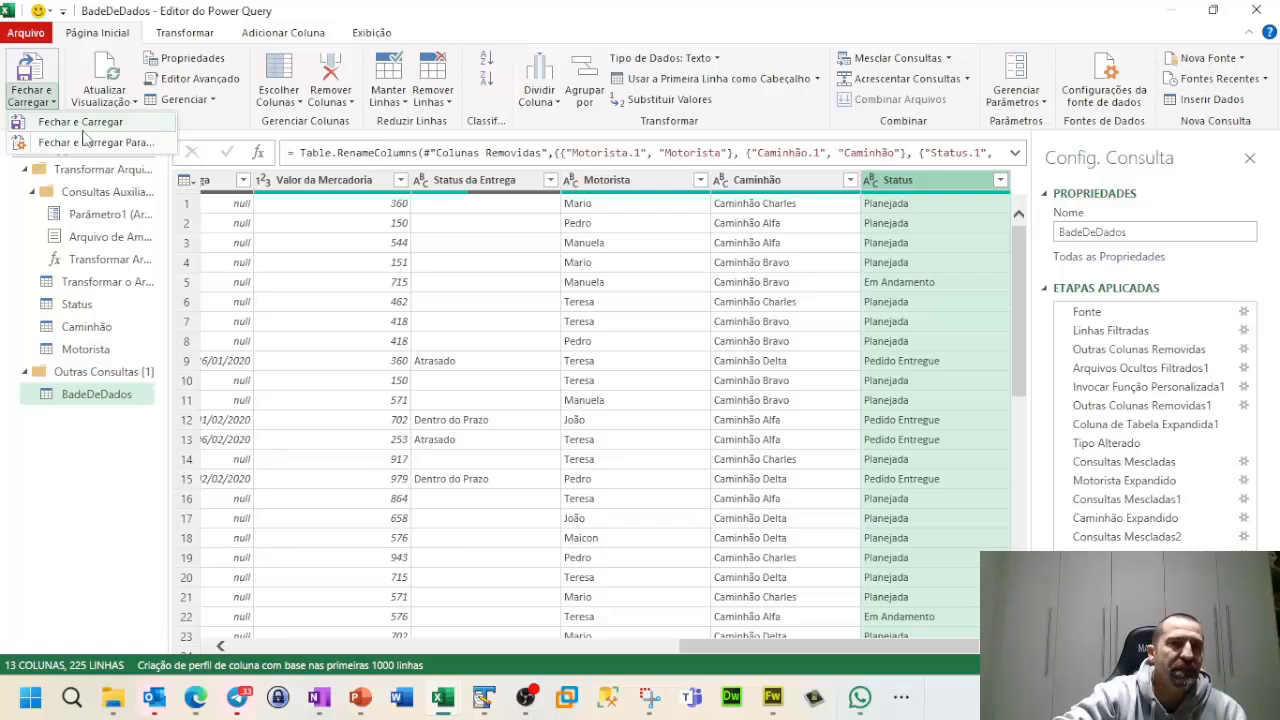
pyautogui.click(86, 143)
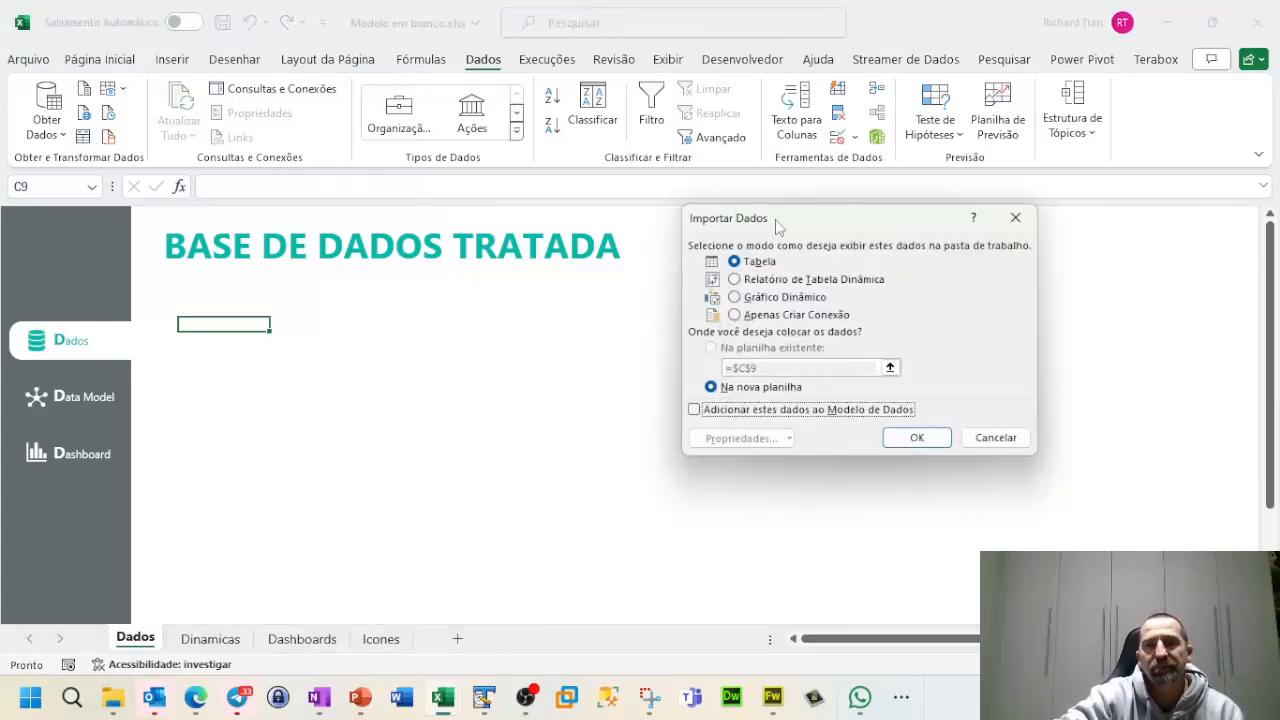
pyautogui.moveTo(775, 219); pyautogui.dragTo(582, 159)
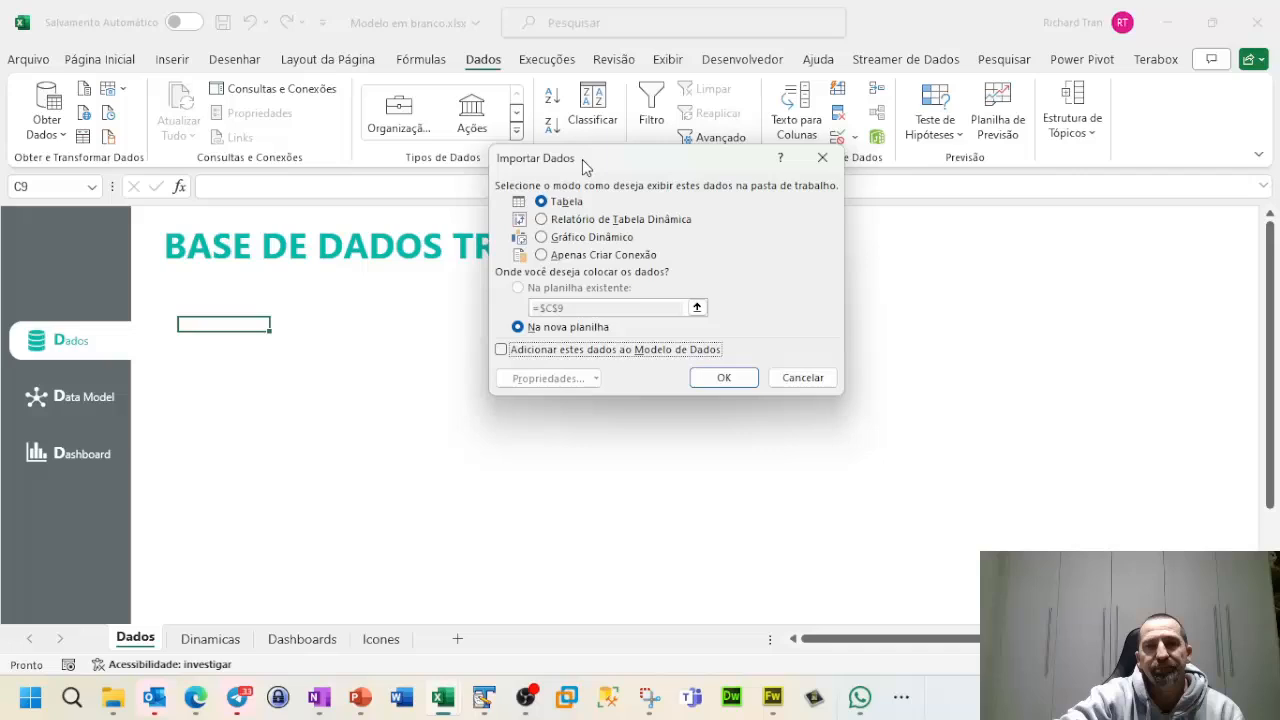
pyautogui.click(577, 222)
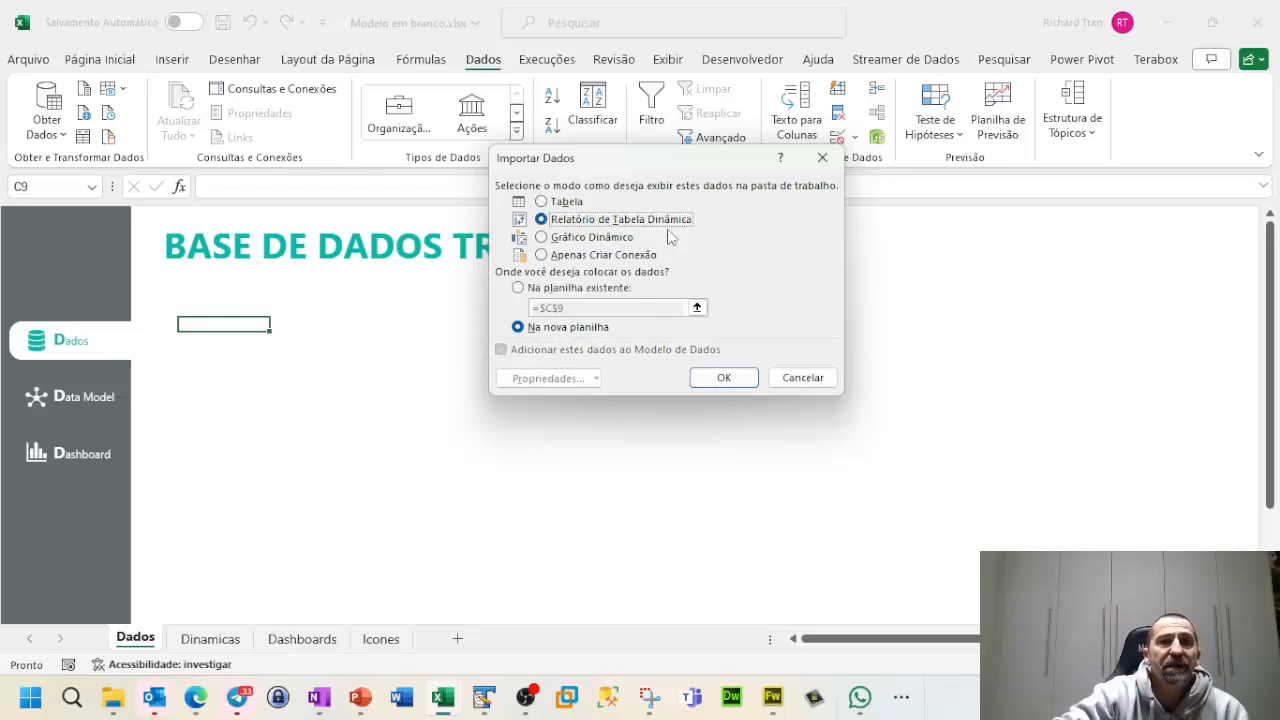
pyautogui.click(585, 240)
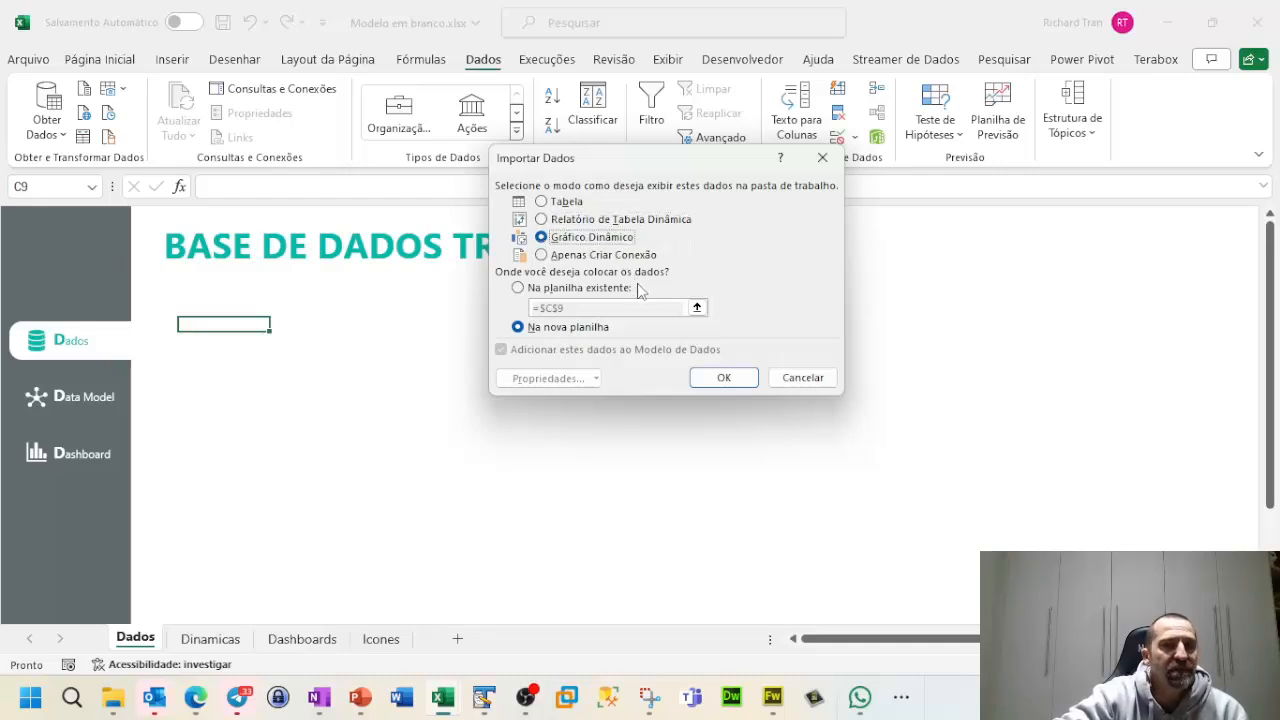
pyautogui.click(592, 256)
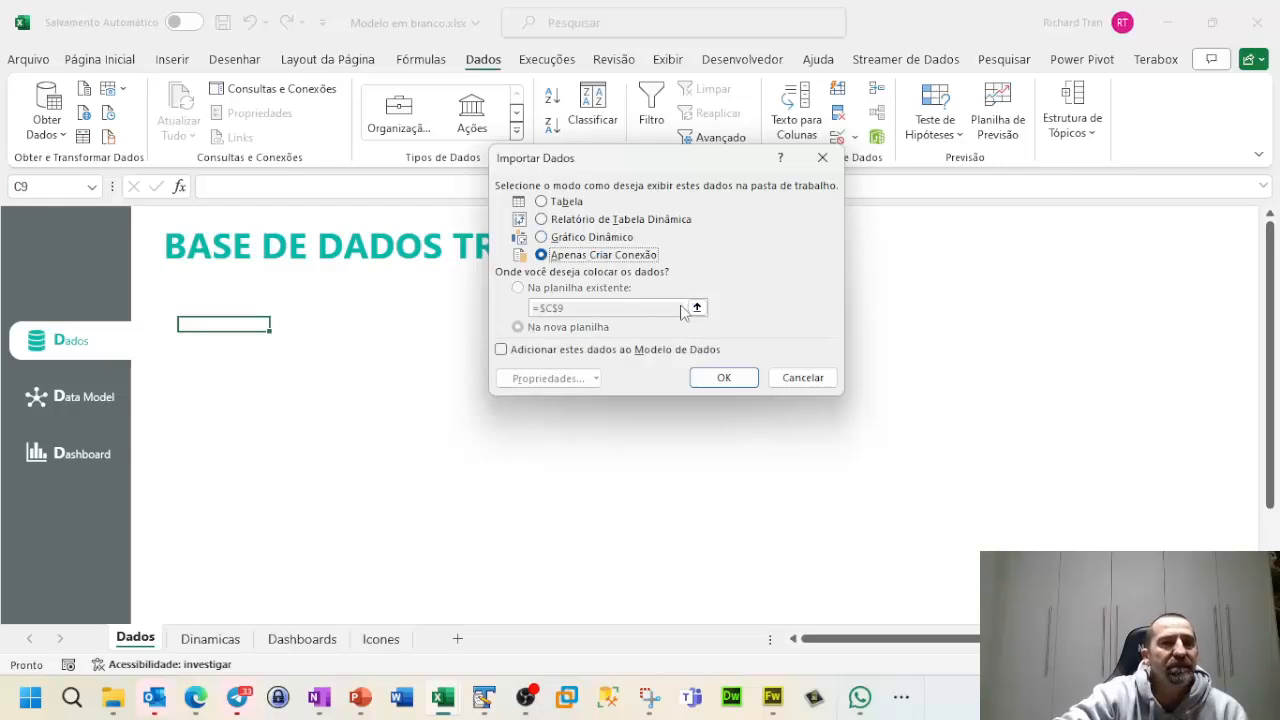
pyautogui.click(727, 382)
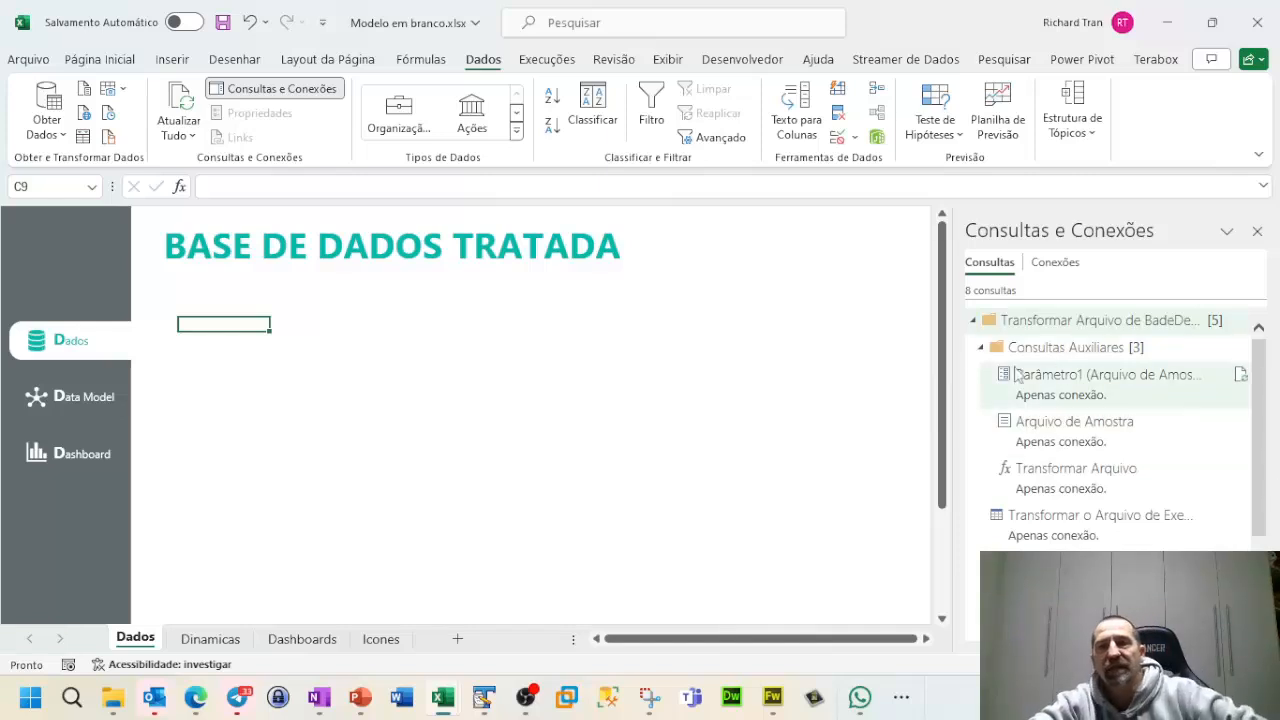
pyautogui.scroll(-3, 1143, 345)
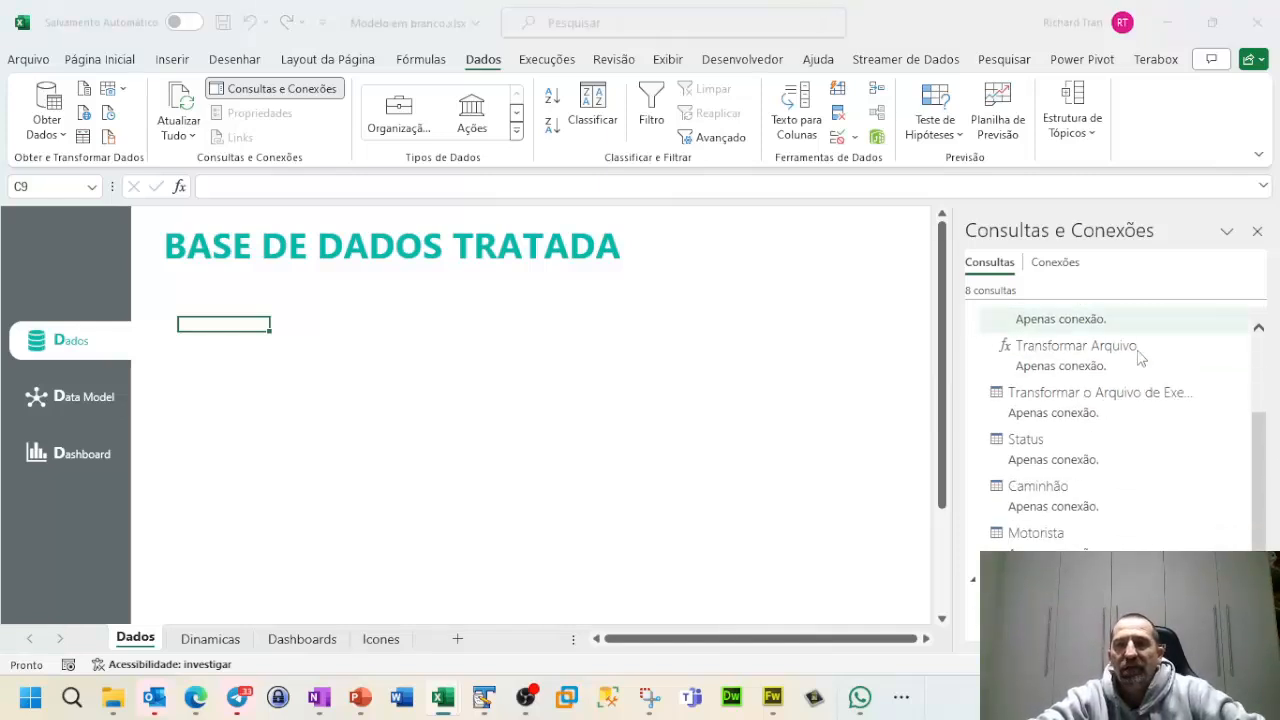
pyautogui.moveTo(1140, 368)
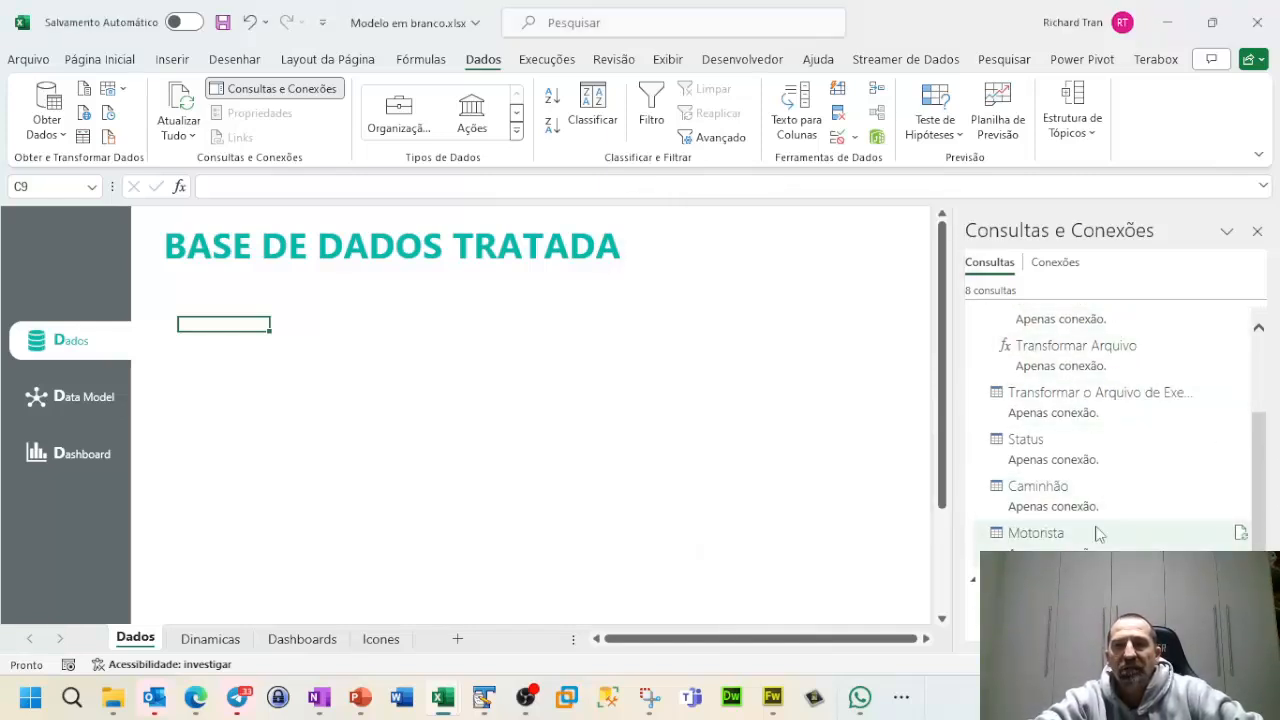
pyautogui.moveTo(1055, 543)
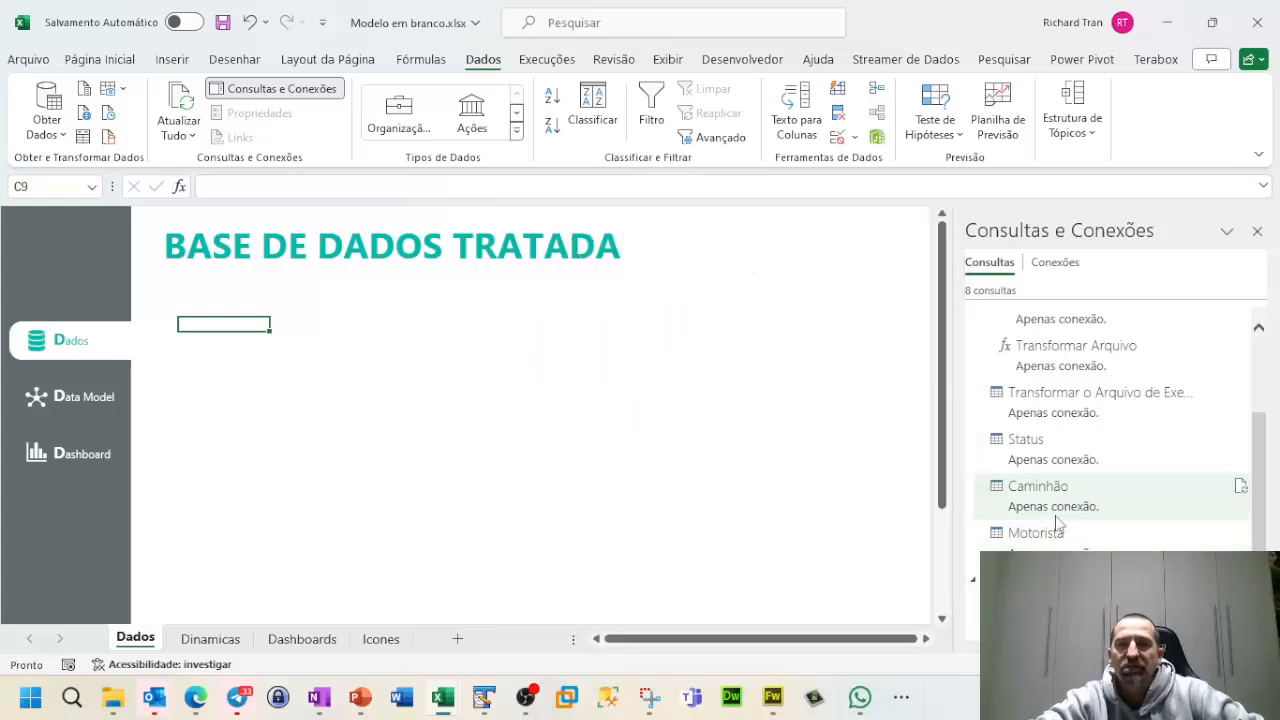
pyautogui.moveTo(1045, 448)
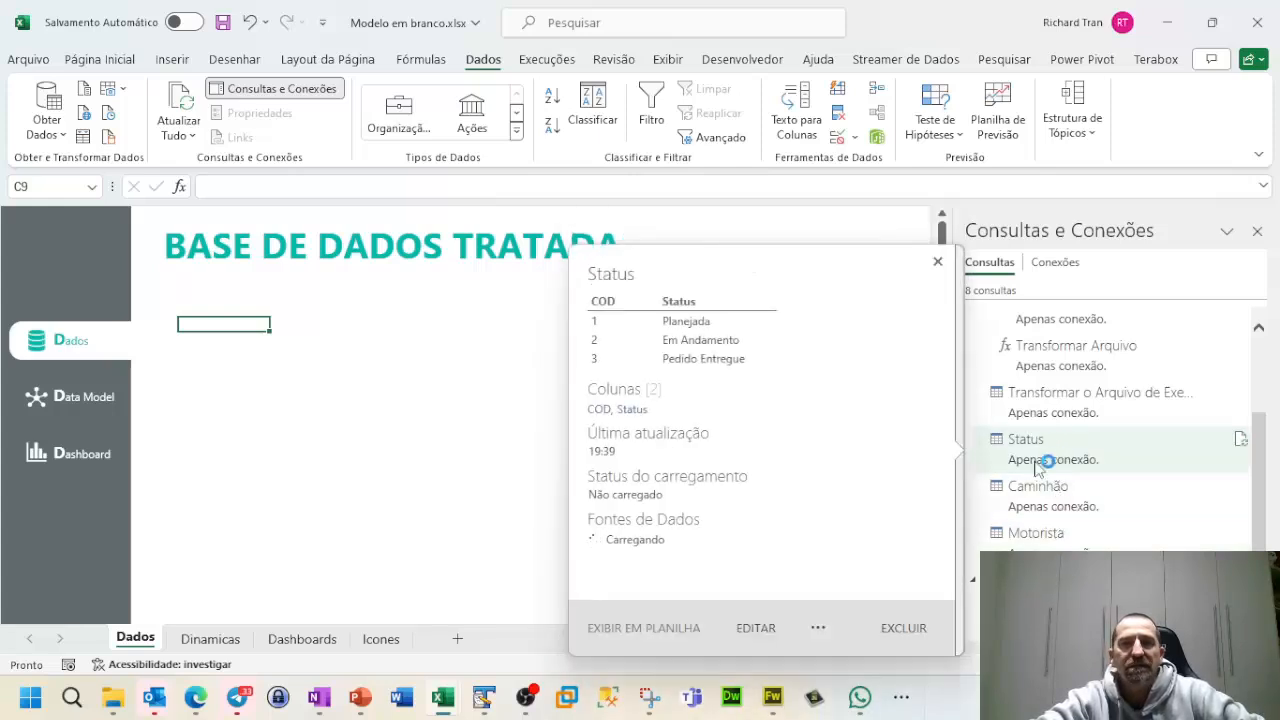
pyautogui.moveTo(1070, 490)
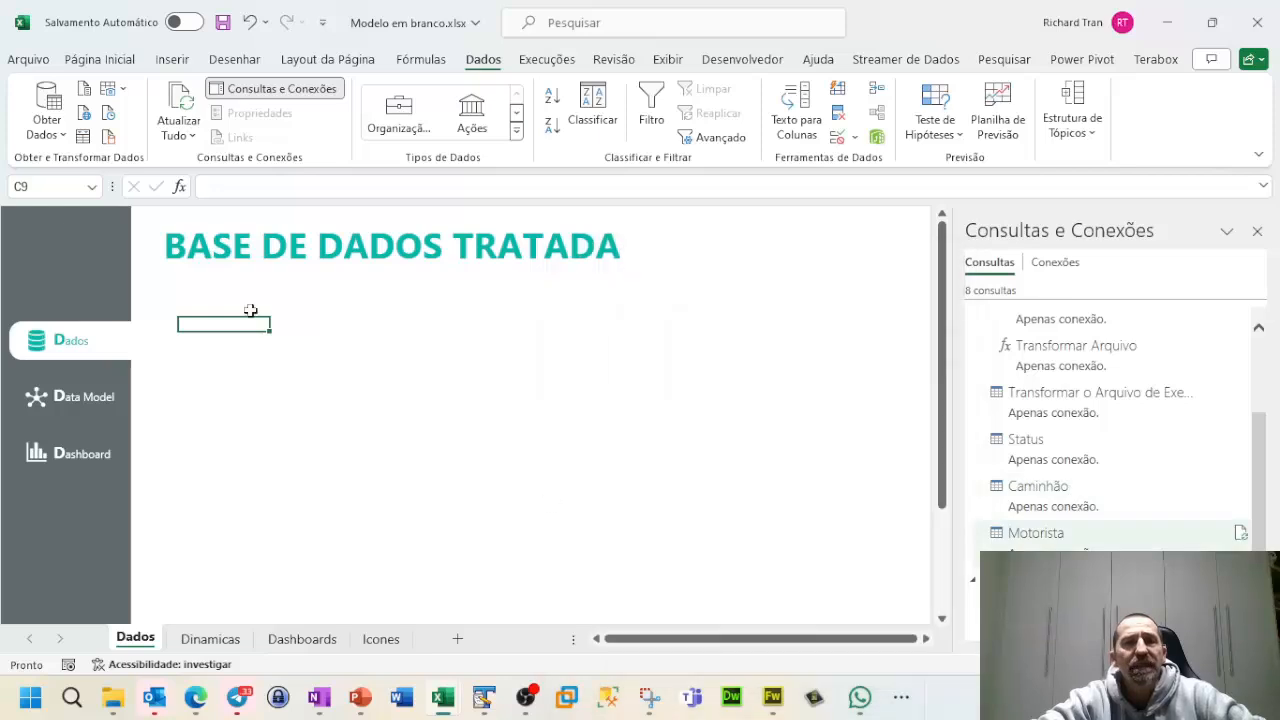
# Load the BadeDeDados query as a table on the existing Dados sheet, starting at cell C7, without adding it to the data model.
pyautogui.click(193, 296)
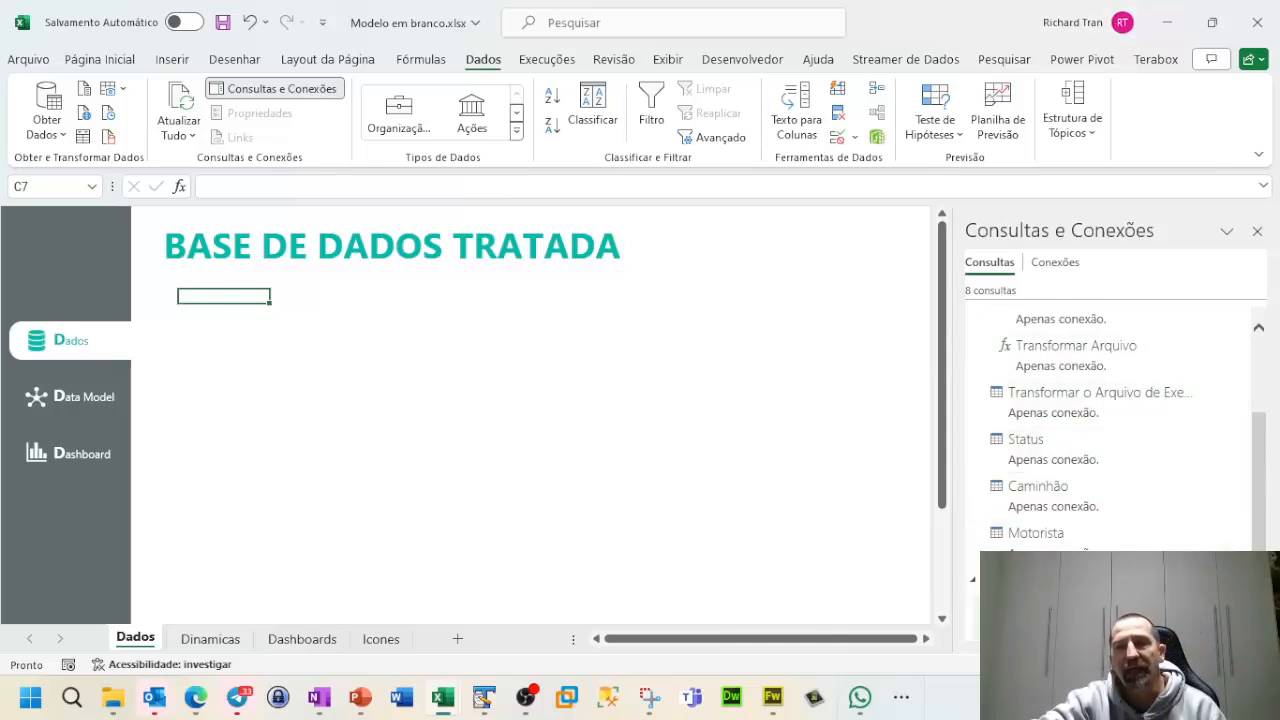
pyautogui.moveTo(975, 605)
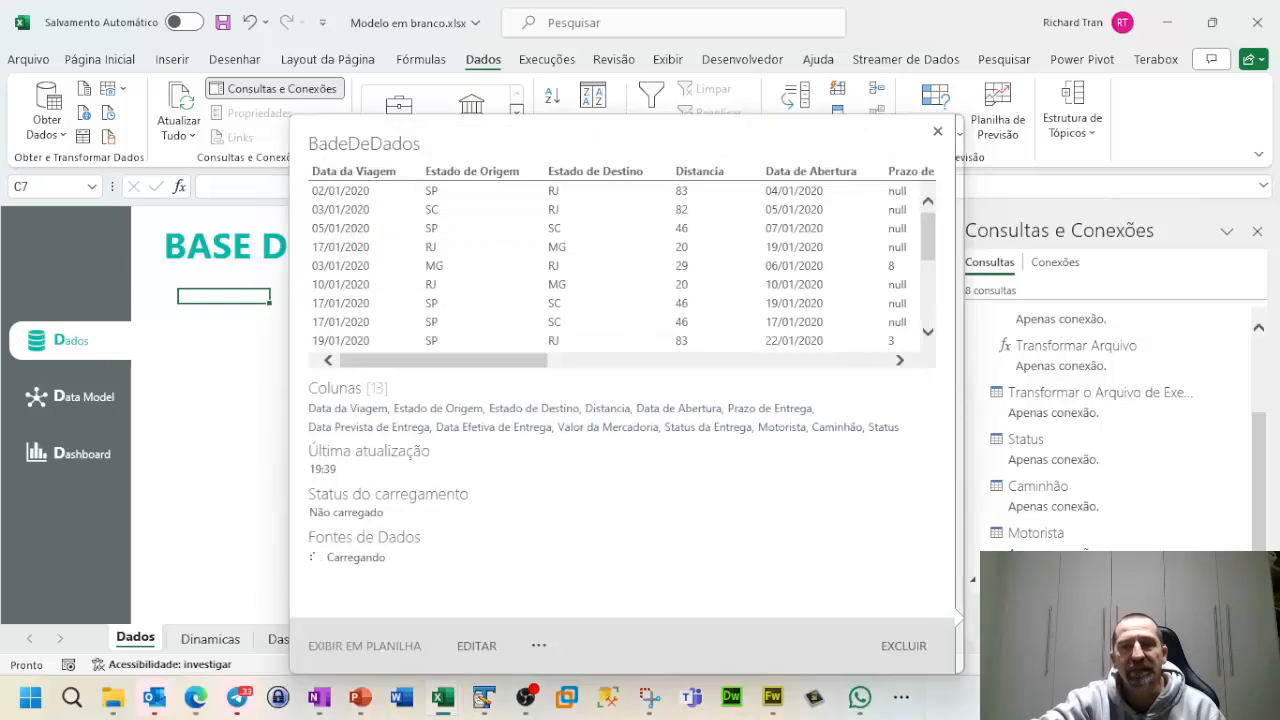
pyautogui.rightClick(1060, 614)
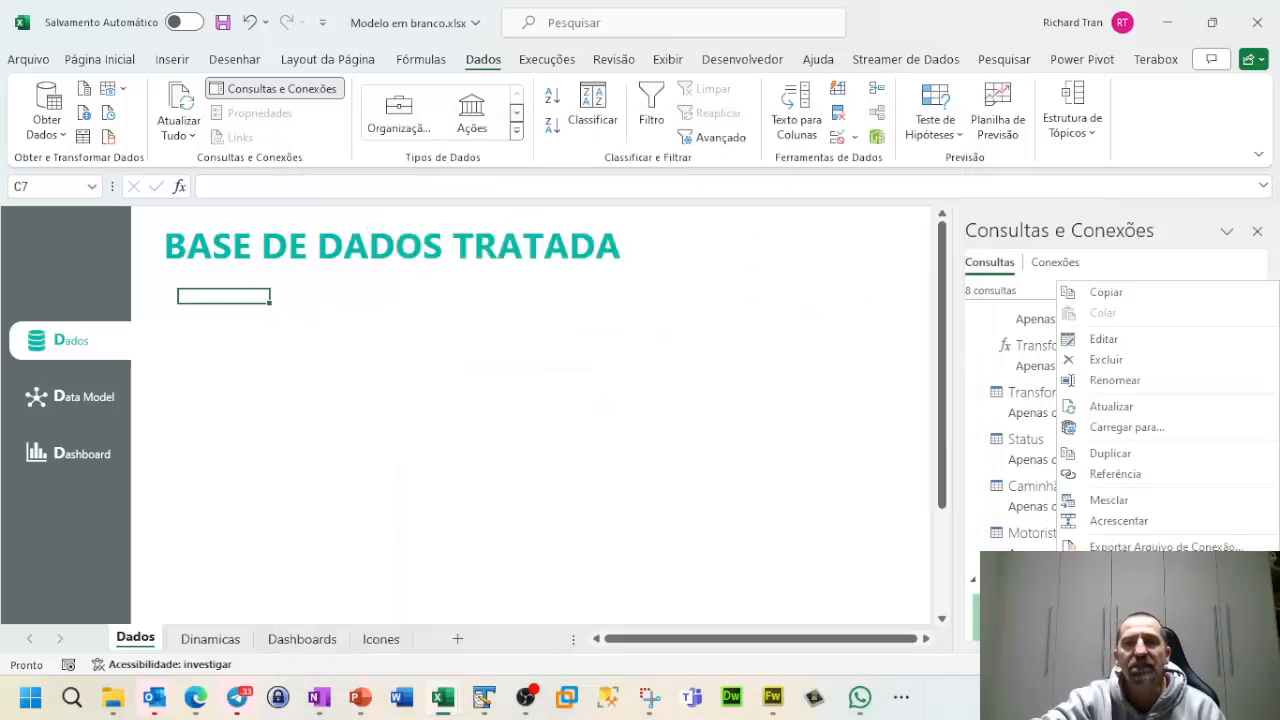
pyautogui.click(1140, 430)
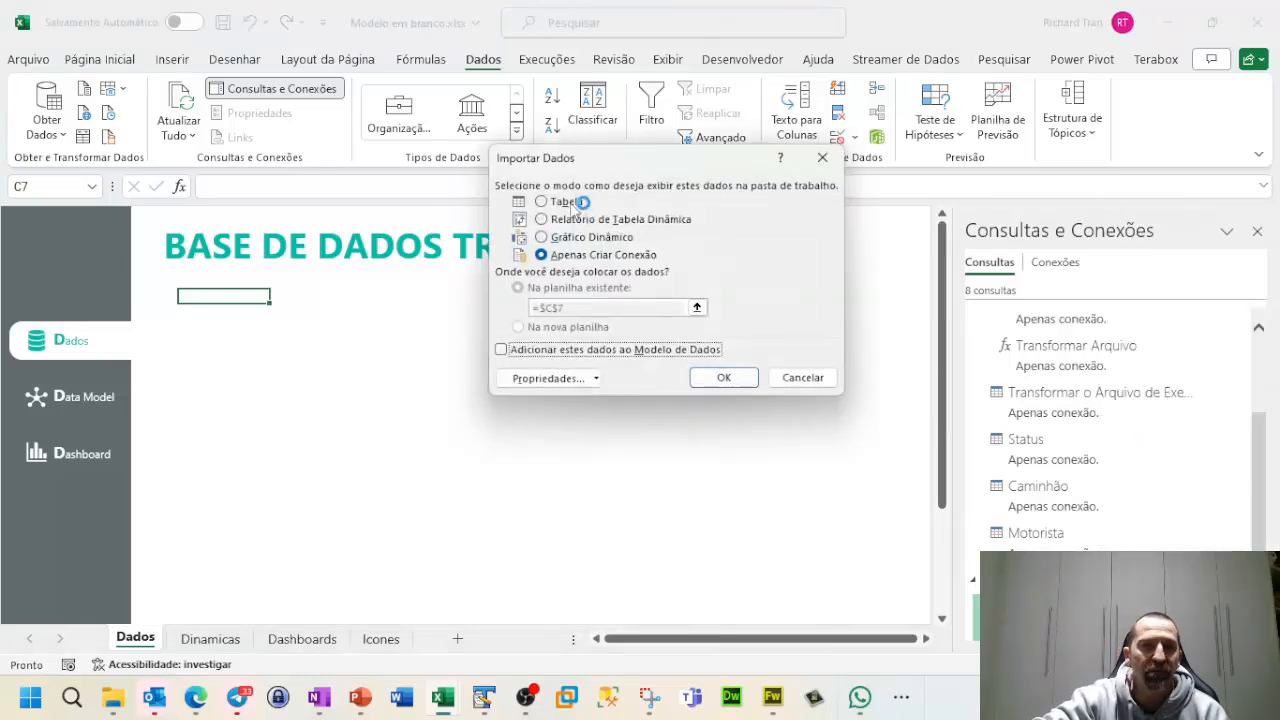
pyautogui.click(576, 204)
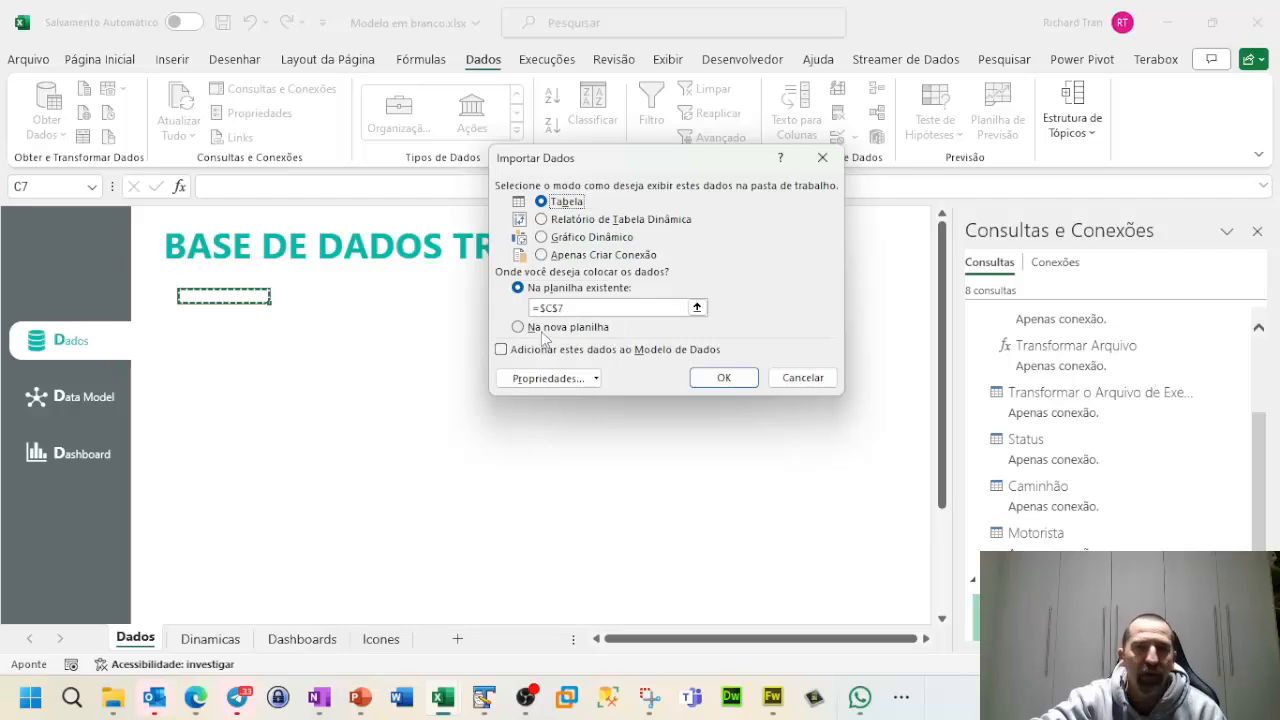
pyautogui.click(357, 519)
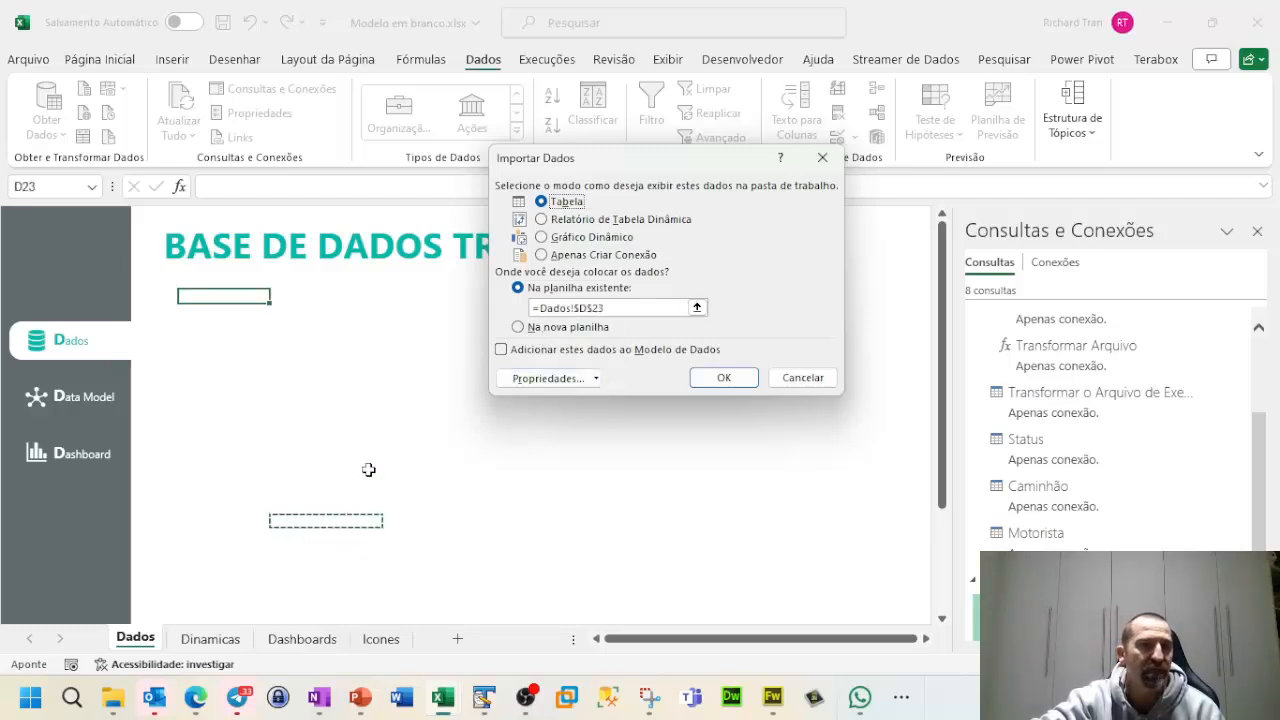
pyautogui.click(226, 297)
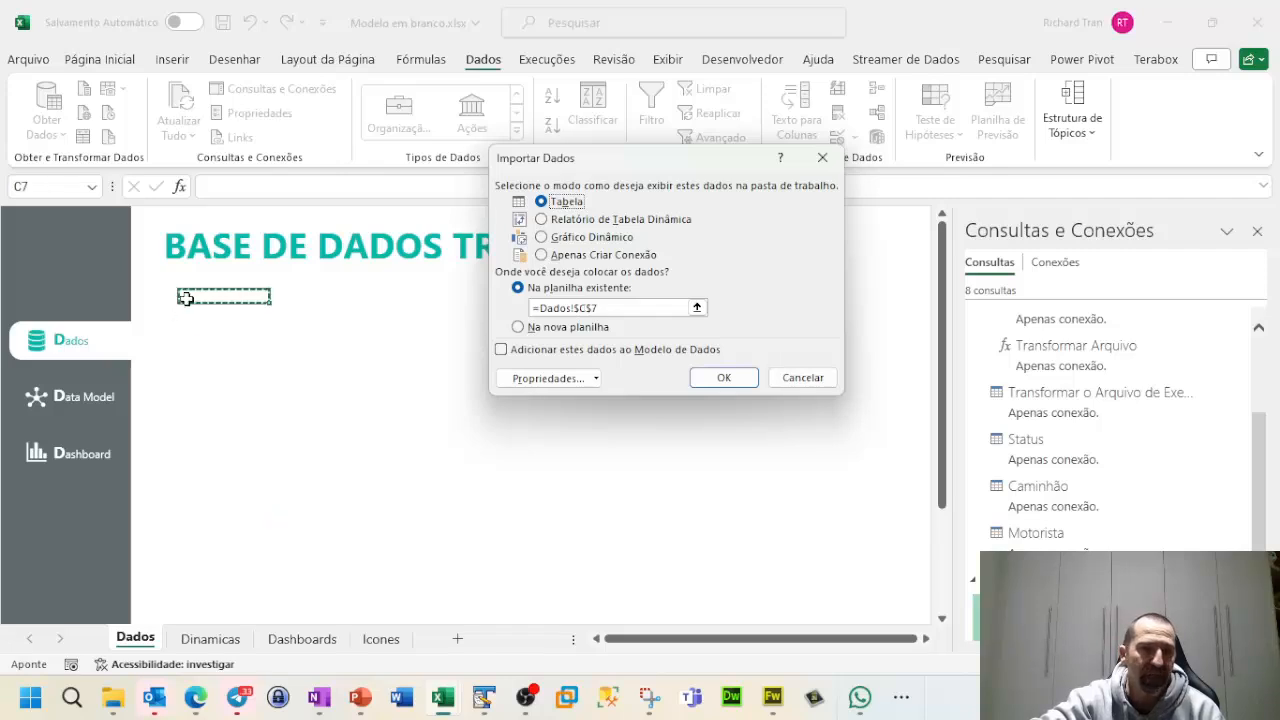
pyautogui.click(729, 383)
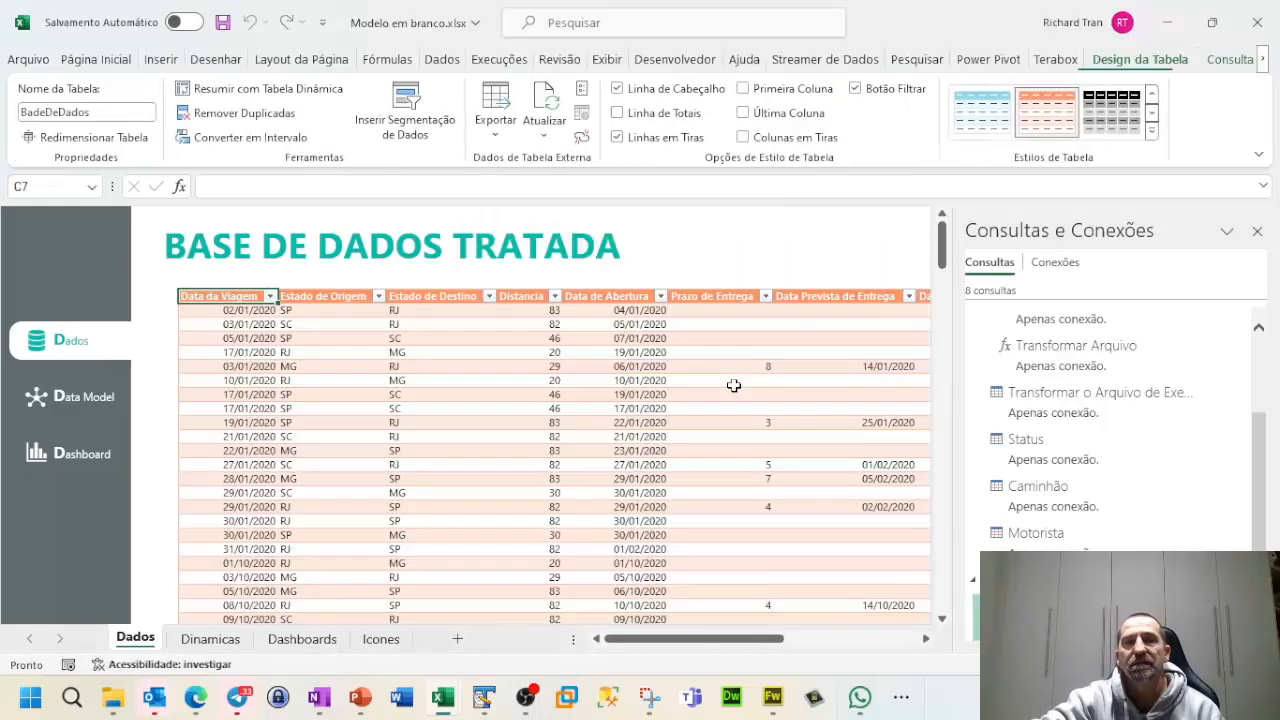
# Hide the list of queries and connections and look through the rows of the loaded BadeDeDados table.
pyautogui.click(1257, 231)
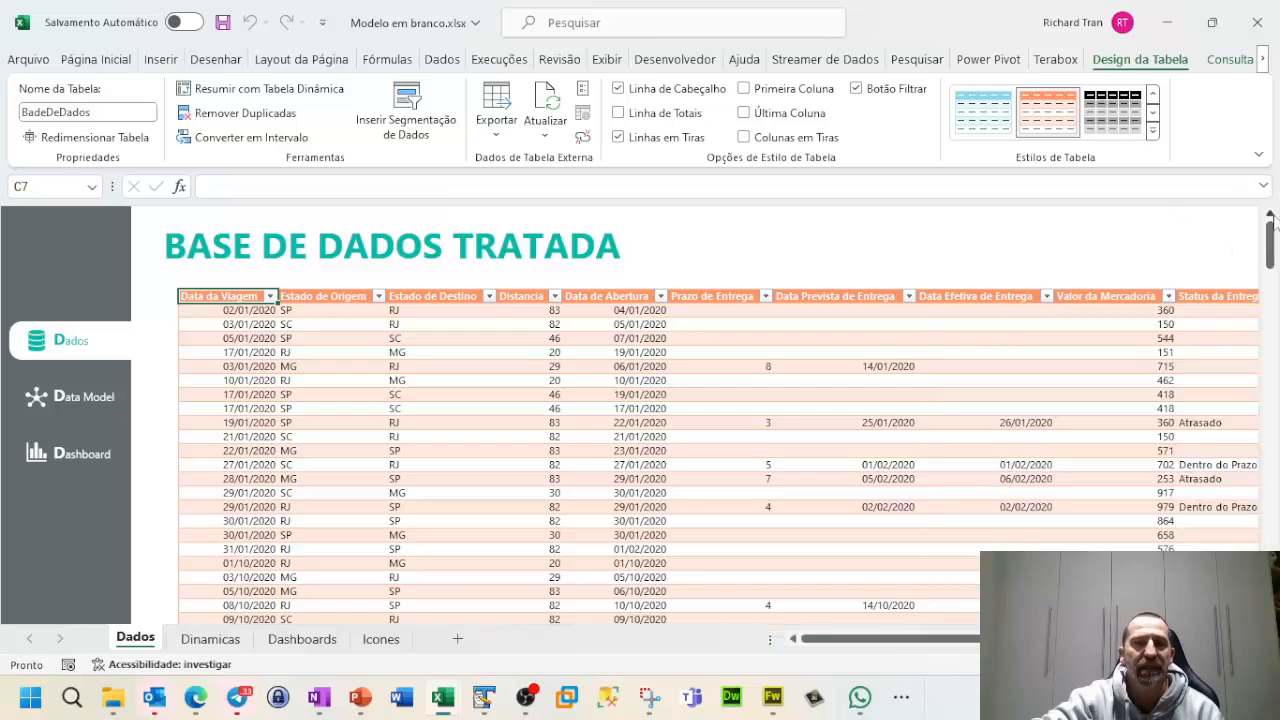
pyautogui.scroll(-20, 376, 476)
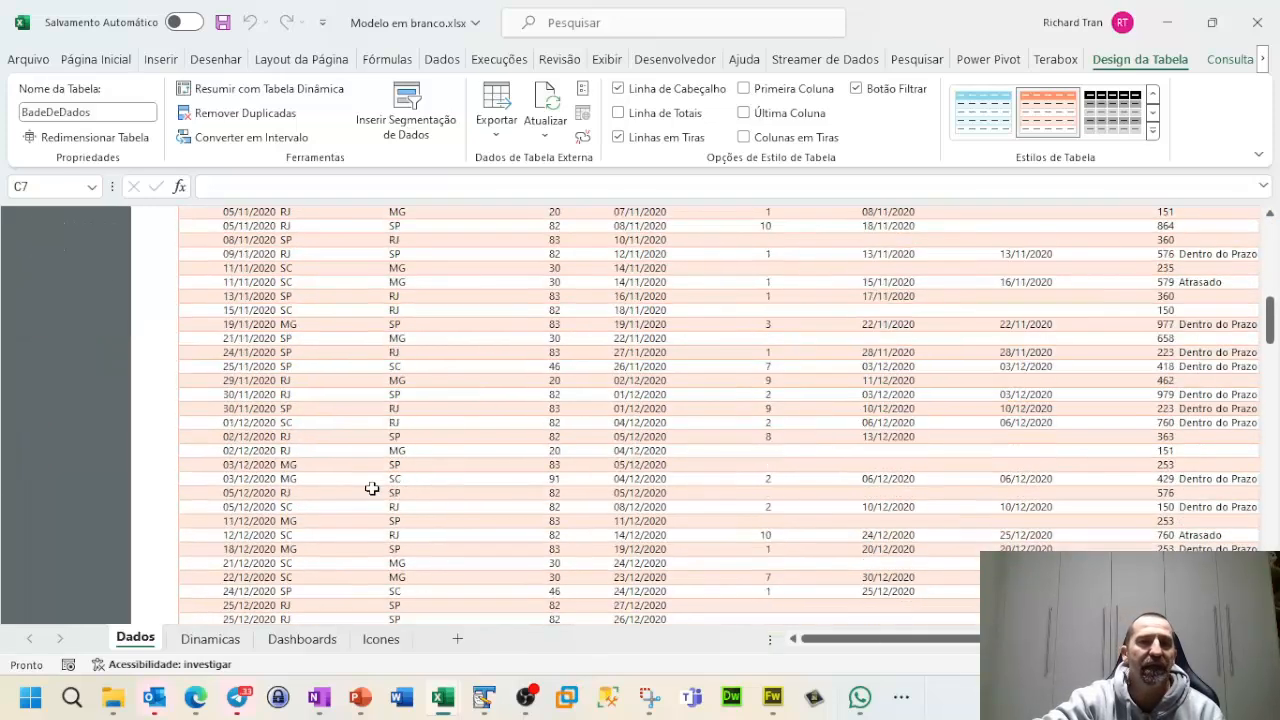
pyautogui.scroll(20, 372, 487)
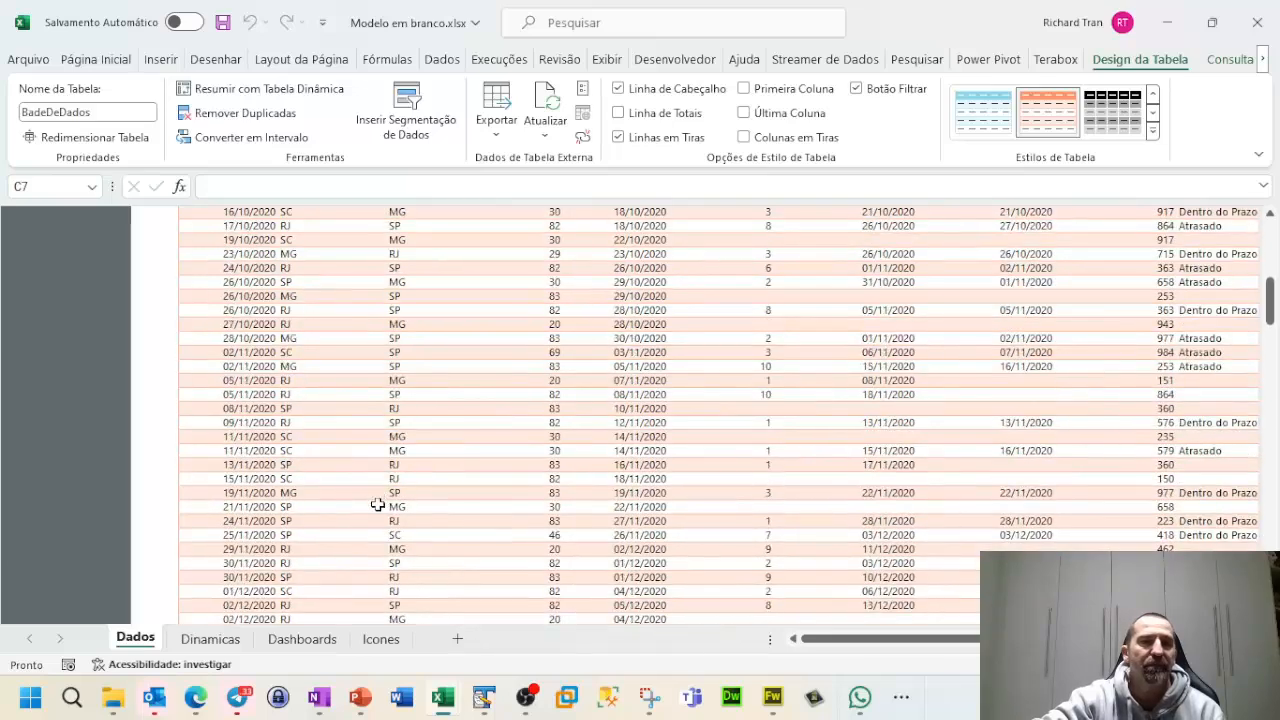